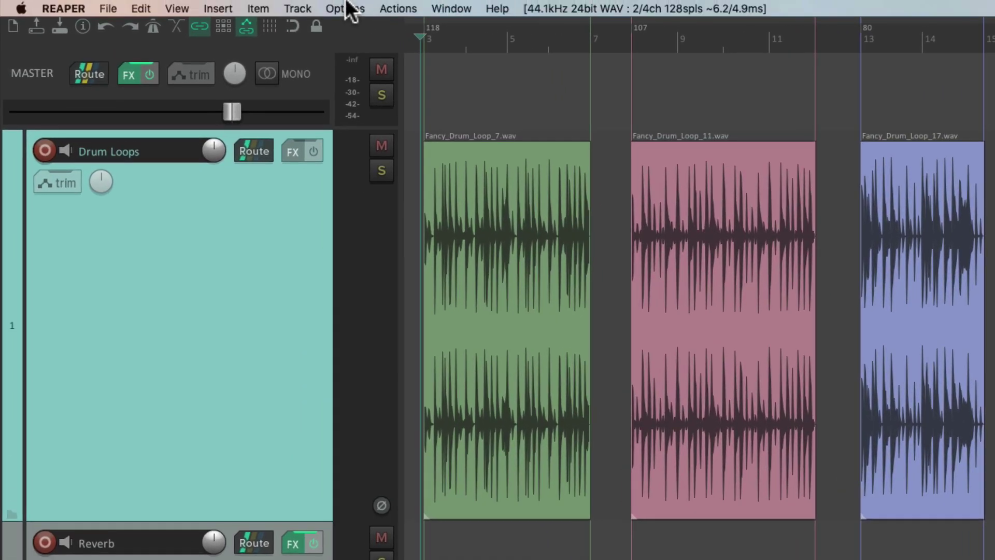
# - Open Render to File from the File menu, set to render the master mix to New Project.wav
pyautogui.click(106, 9)
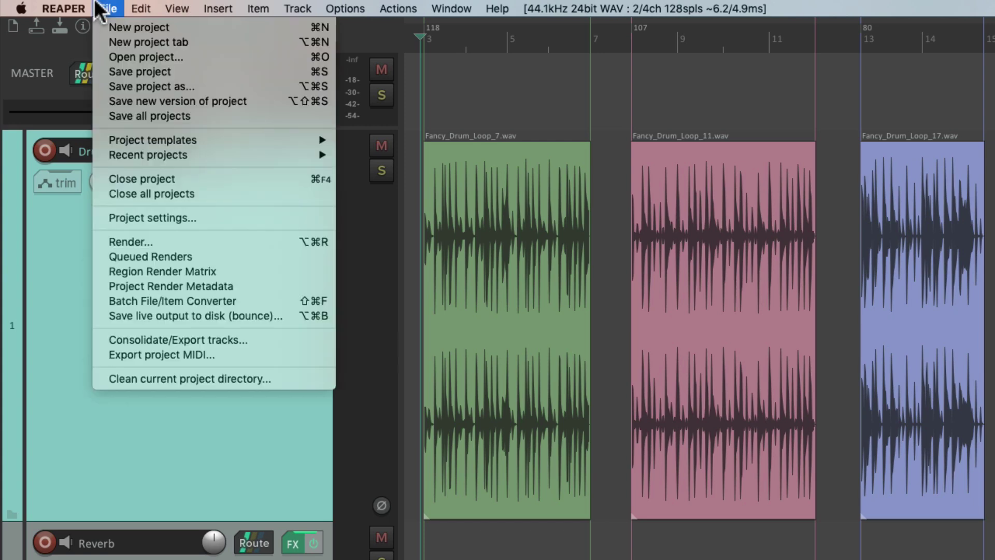
pyautogui.click(277, 241)
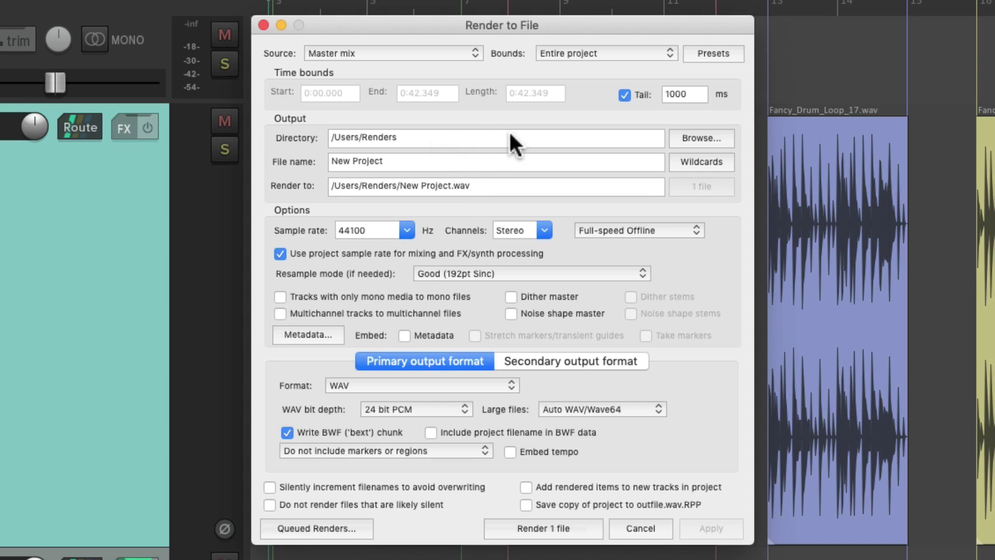
# - Rename the render output file from 'New Project' to 'Drum Loop' in /Users/Renders
pyautogui.click(444, 137)
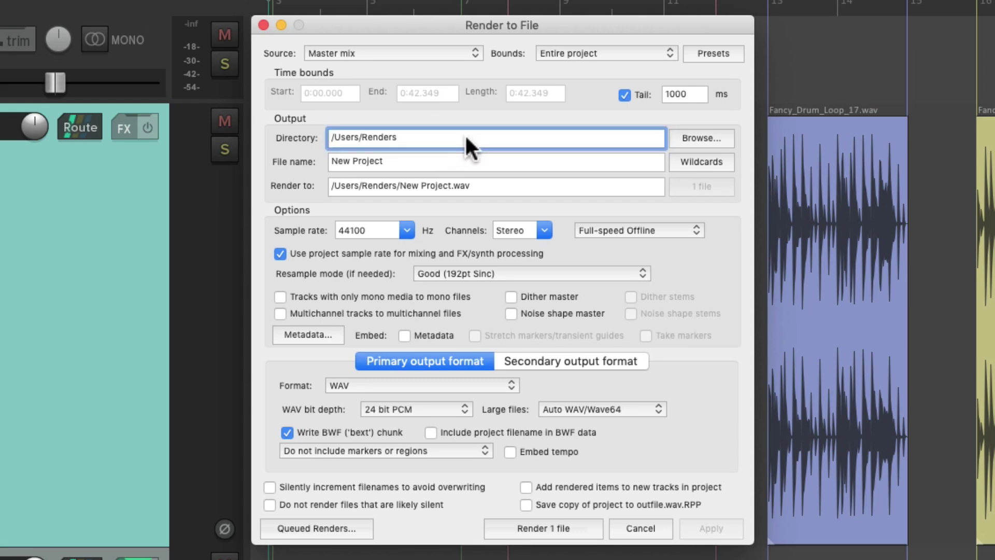
pyautogui.click(680, 146)
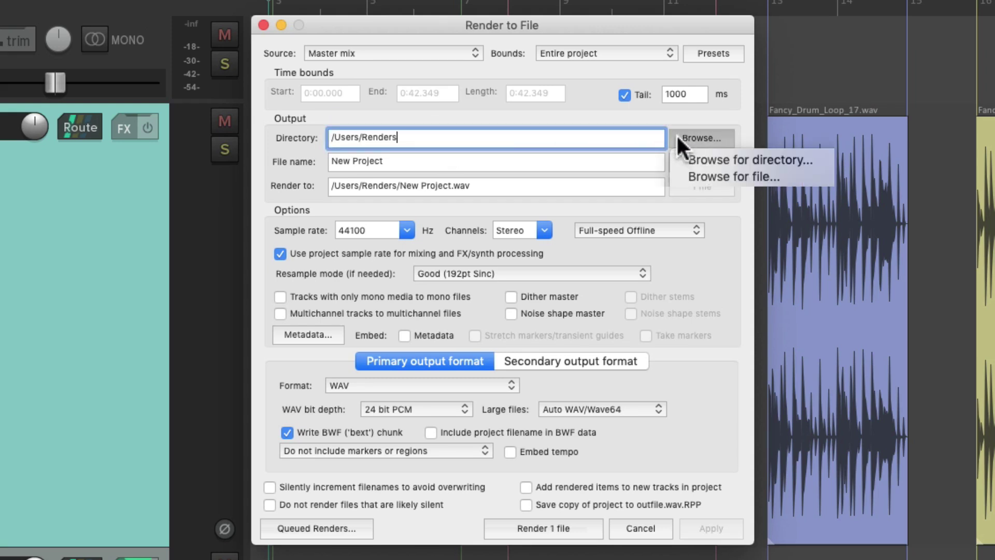
pyautogui.click(676, 136)
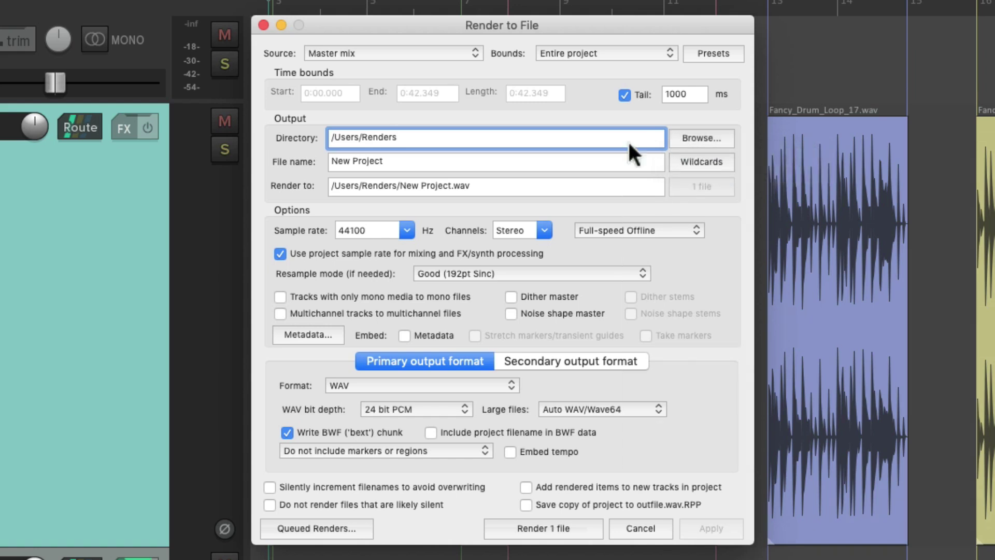
pyautogui.click(507, 159)
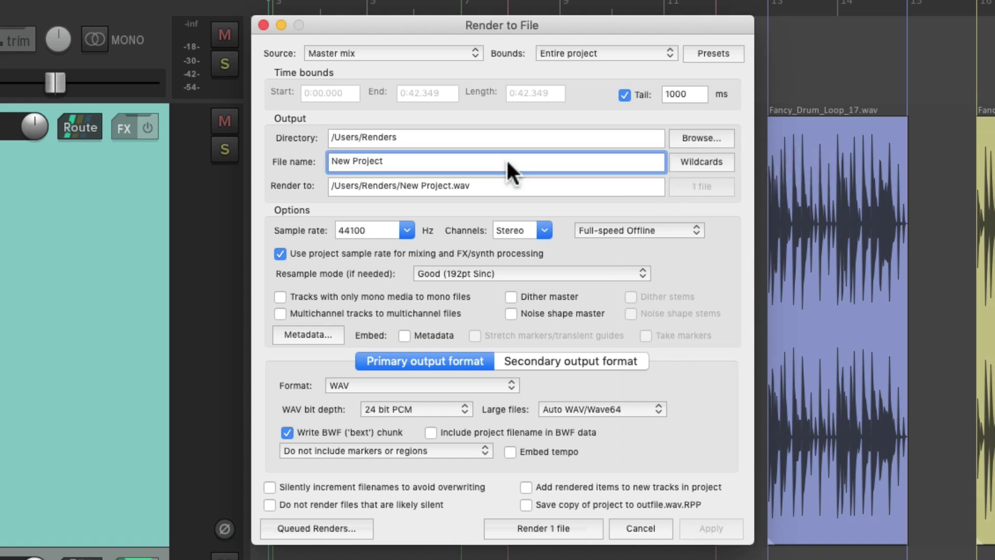
pyautogui.hotkey('alt', 'shift', 'Left')
pyautogui.hotkey('alt', 'shift', 'Left')
pyautogui.write('Drum Loop')
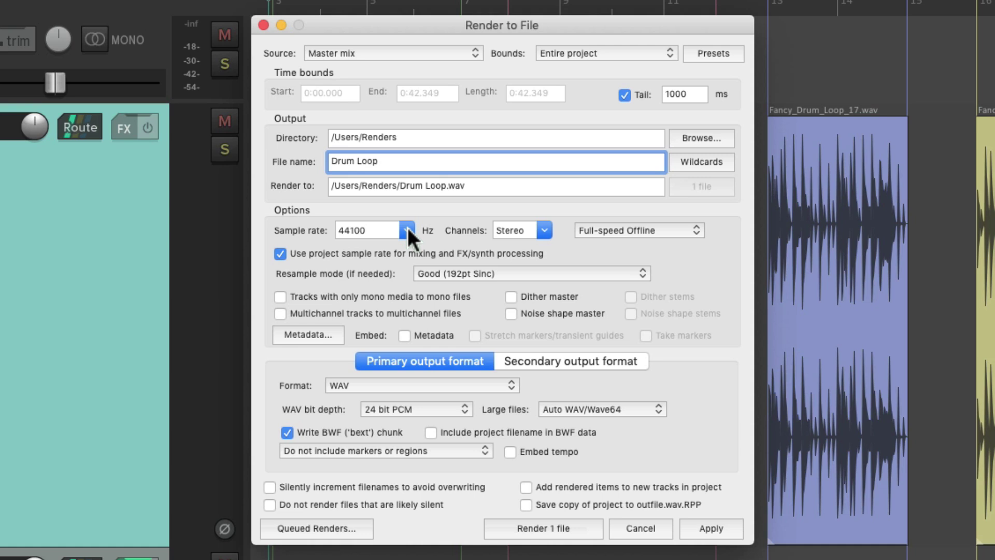
# - Keep the channels at Stereo and review the render speed options
pyautogui.click(545, 228)
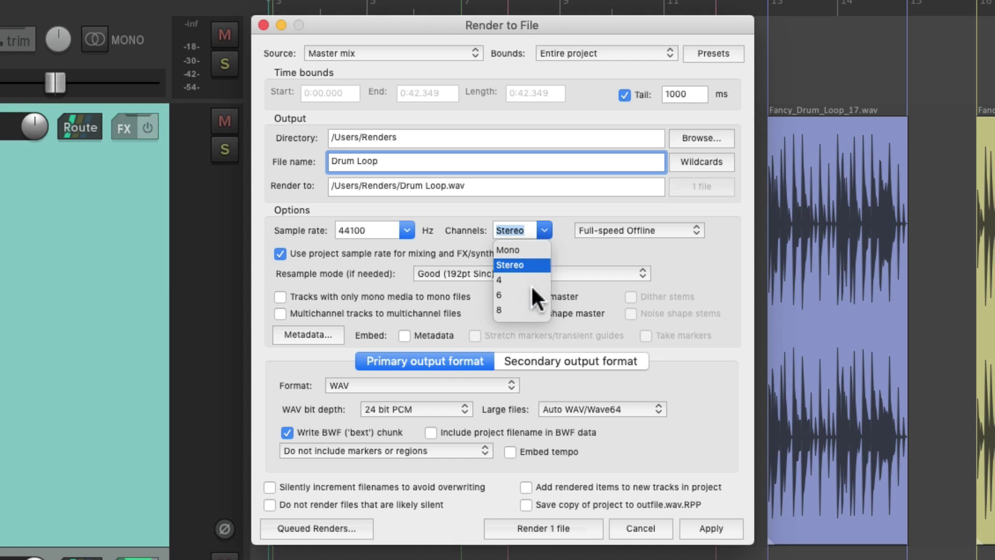
pyautogui.click(568, 252)
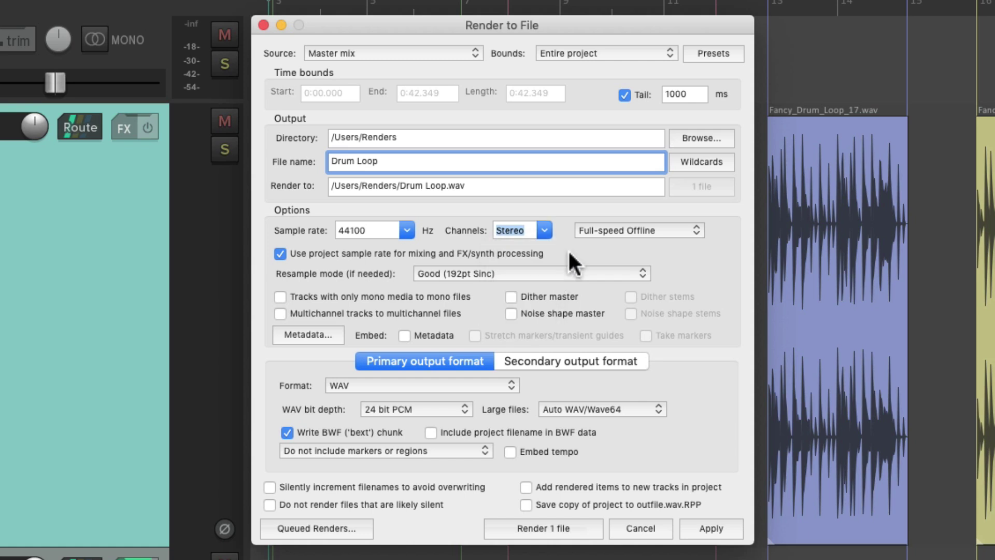
pyautogui.click(672, 227)
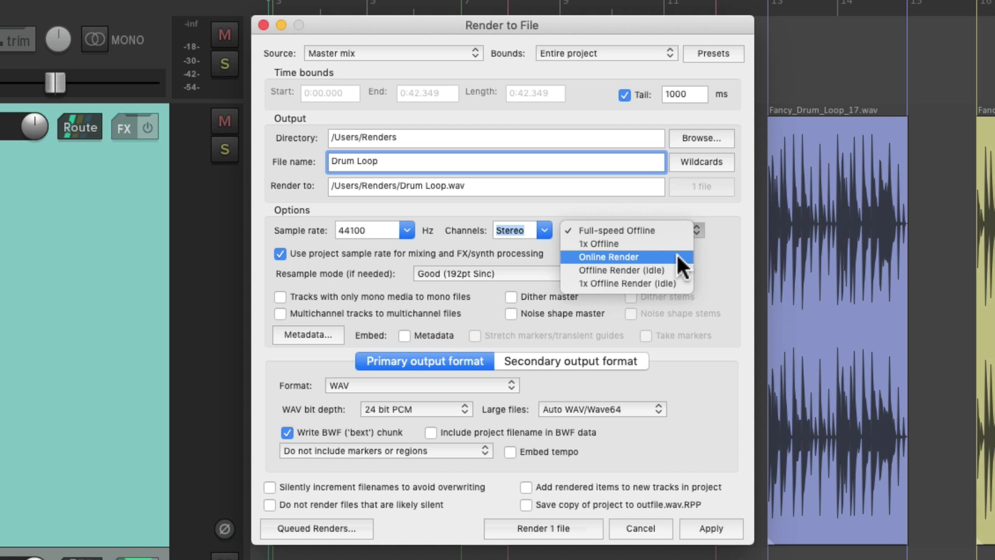
pyautogui.click(718, 247)
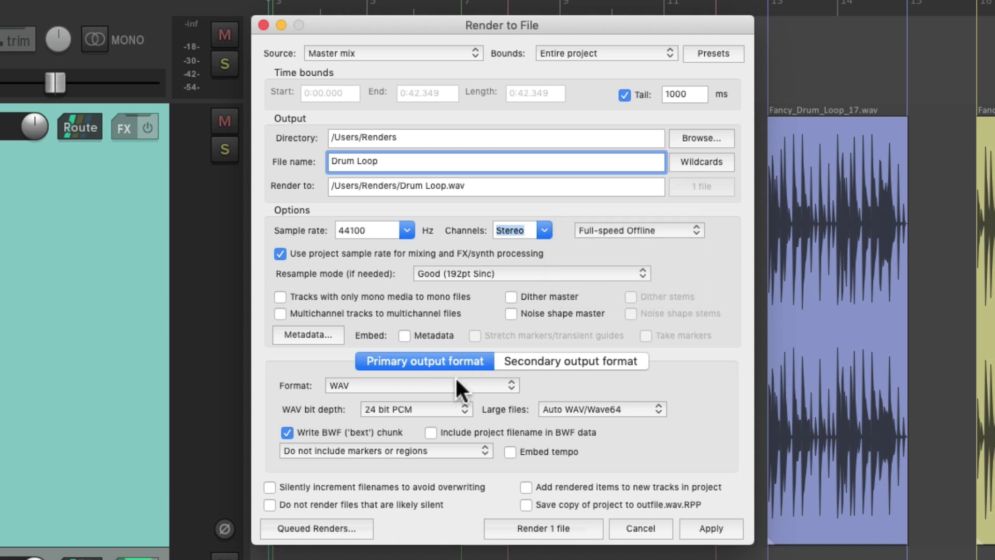
pyautogui.click(438, 386)
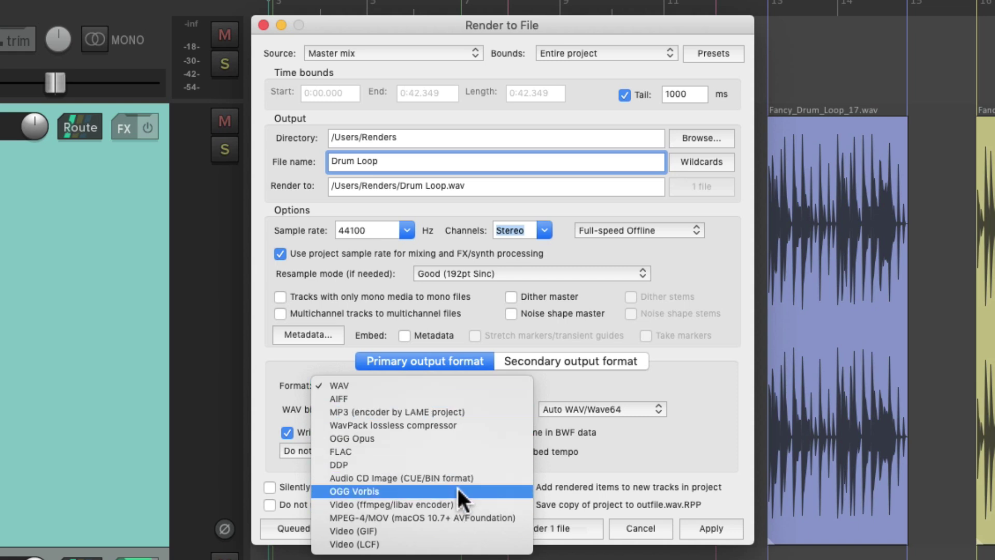
pyautogui.click(546, 333)
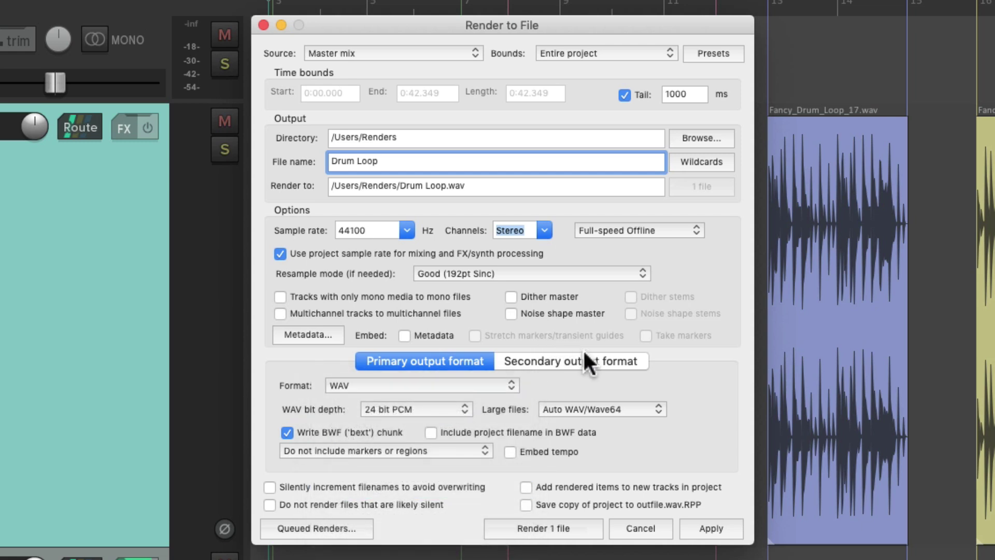
pyautogui.click(601, 361)
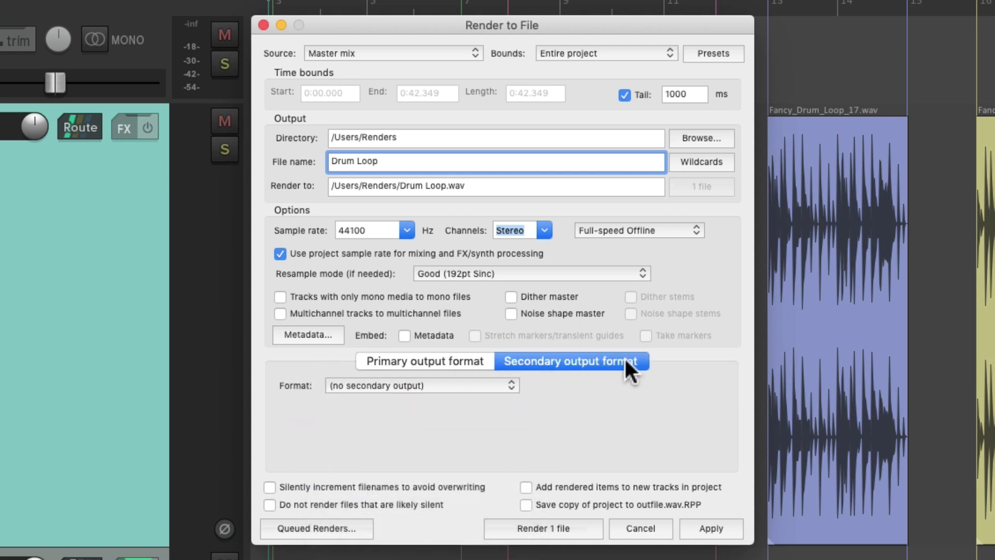
pyautogui.click(460, 383)
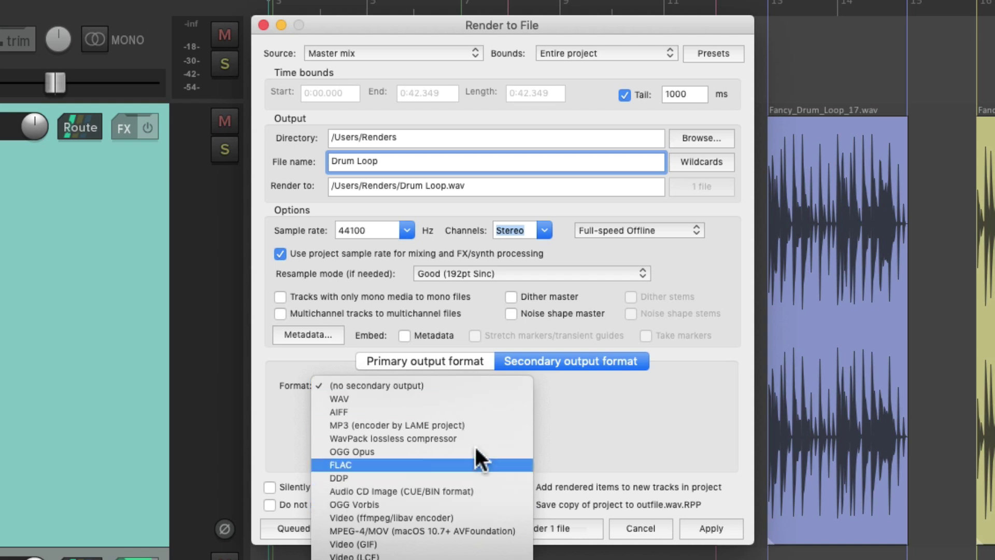
pyautogui.click(564, 400)
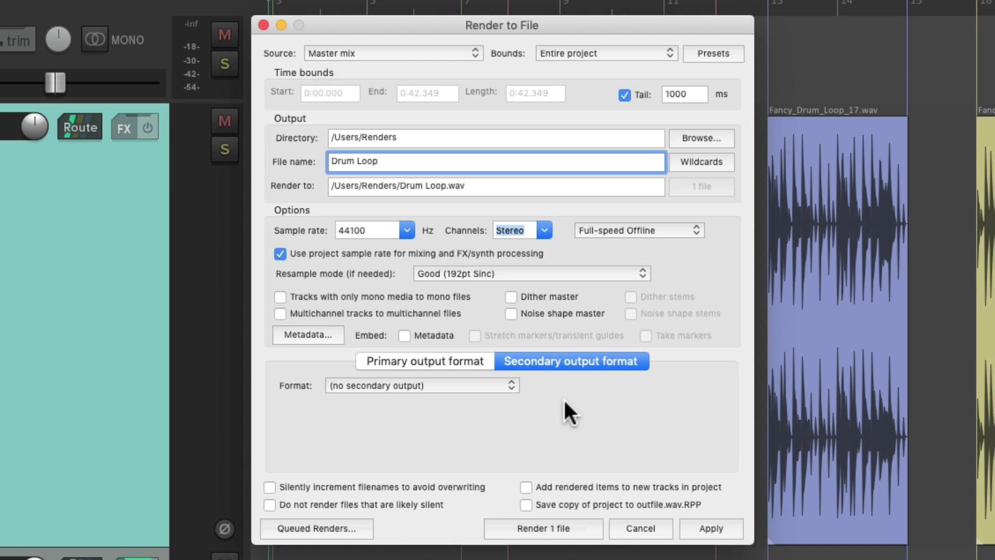
pyautogui.click(453, 363)
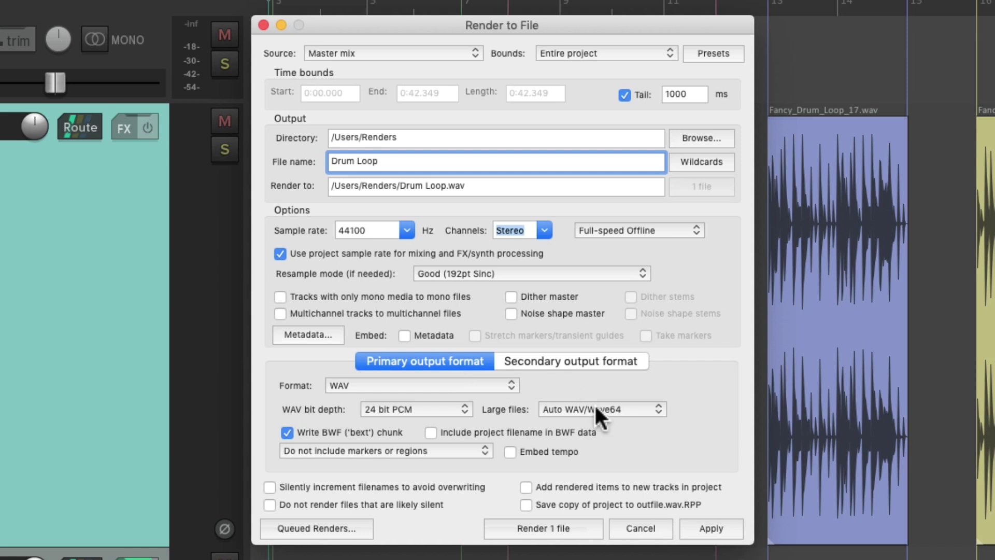
# - Render Drum Loop.wav from the master mix, then switch the source to selected media items
pyautogui.click(583, 531)
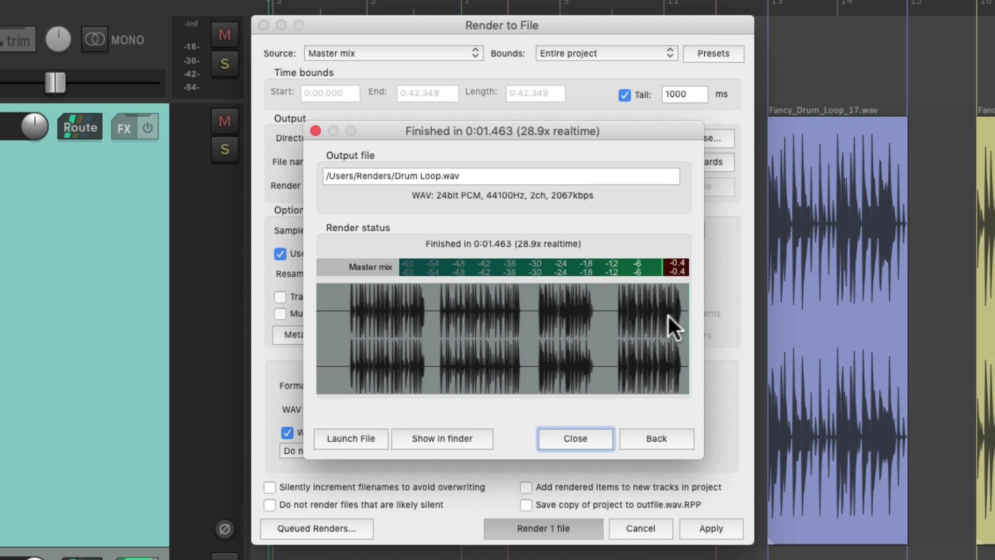
pyautogui.click(655, 437)
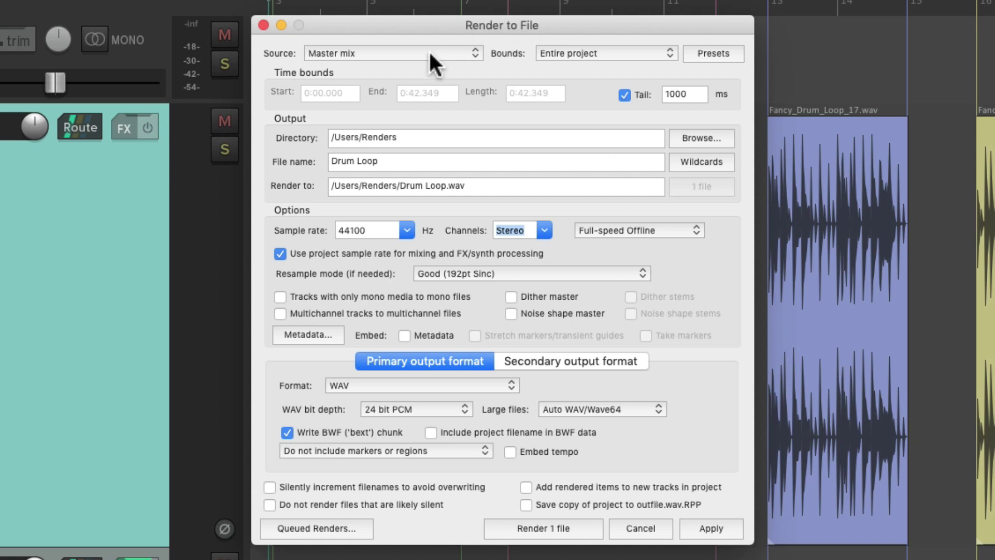
pyautogui.click(406, 54)
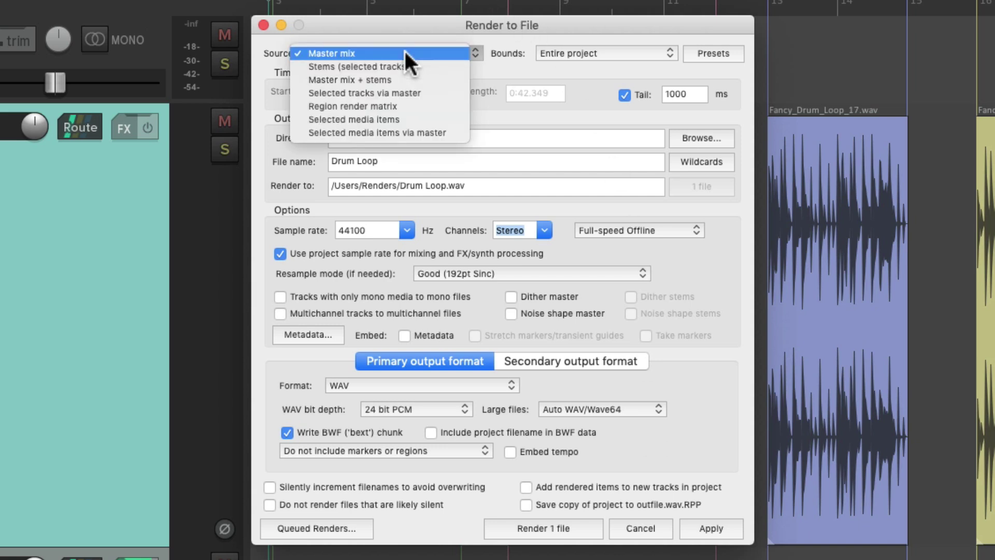
pyautogui.click(444, 118)
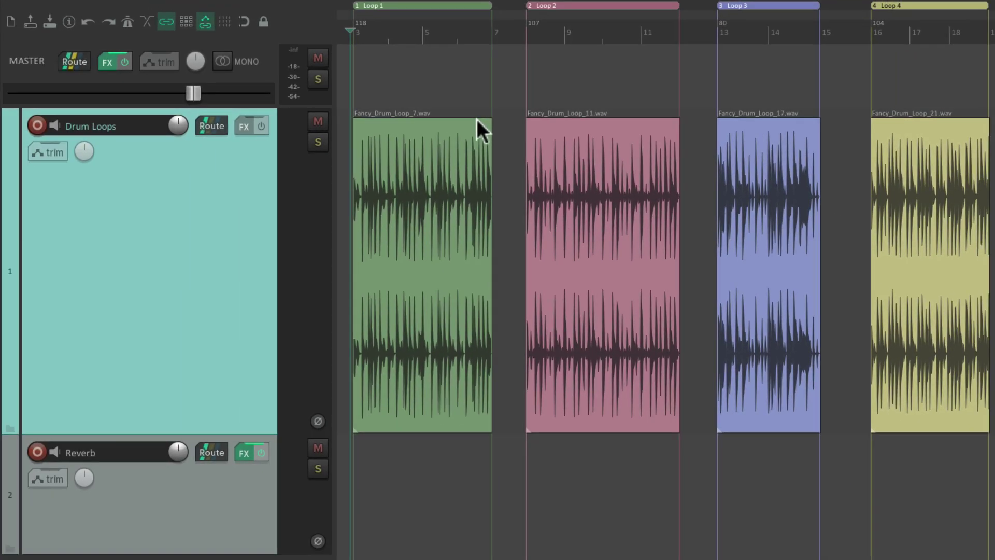
# - Select all four drum loop items: green, pink, blue and yellow Loop 4
pyautogui.click(439, 160)
pyautogui.keyDown('ctrl'); pyautogui.click(598, 154); pyautogui.keyUp('ctrl')
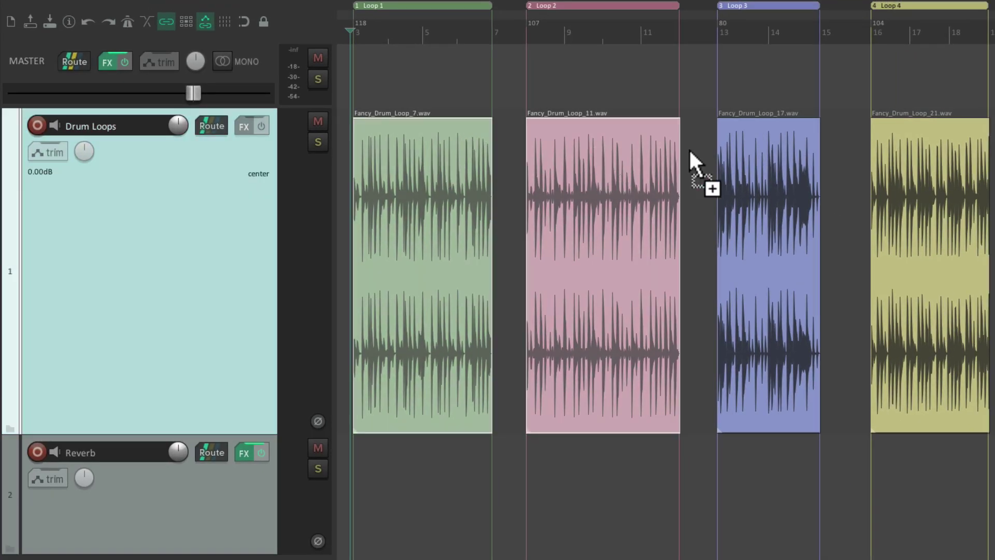
pyautogui.keyDown('ctrl'); pyautogui.click(739, 154); pyautogui.keyUp('ctrl')
pyautogui.keyDown('ctrl'); pyautogui.click(898, 144); pyautogui.keyUp('ctrl')
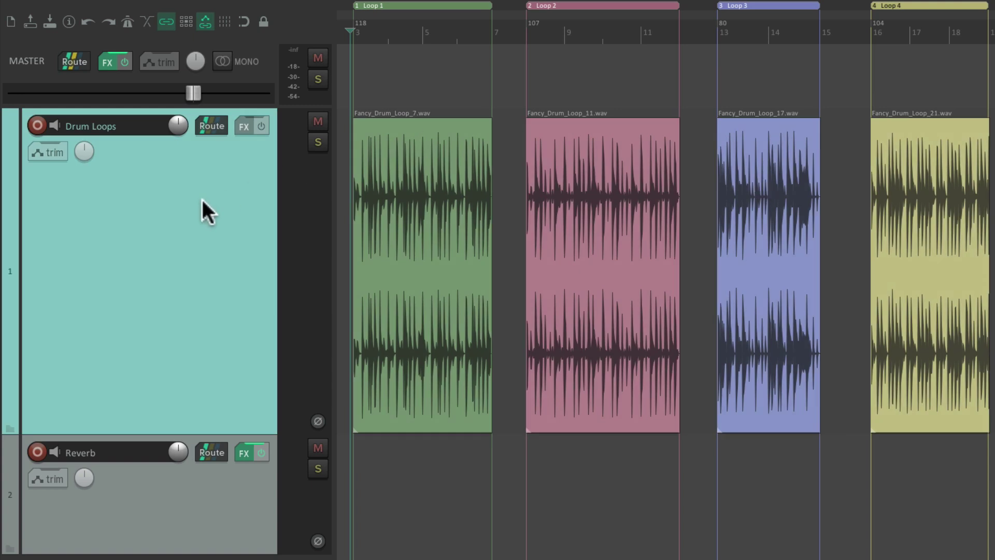
pyautogui.hotkey('ctrl', 'a')
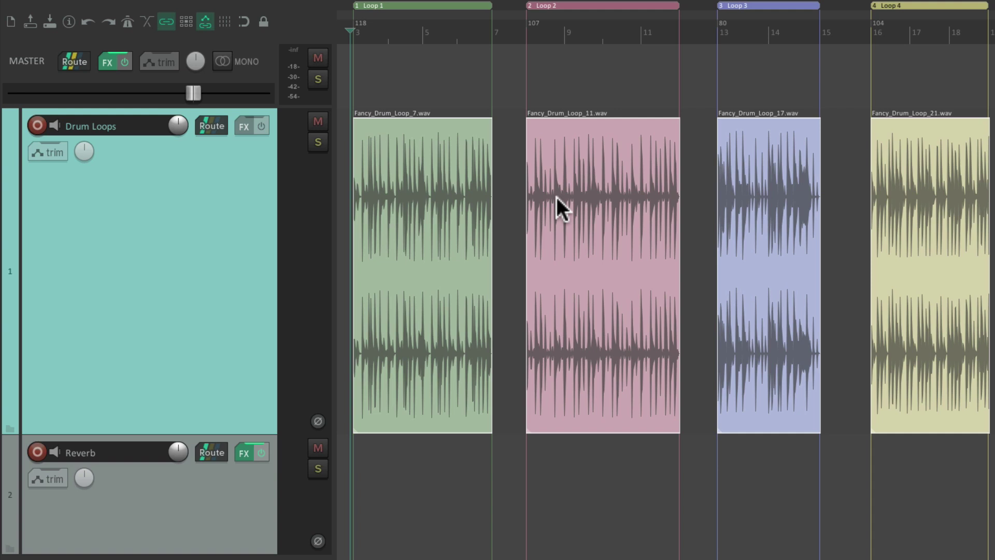
# - Render the four selected items with Tail disabled to separate Drum Loop WAV files
pyautogui.hotkey('ctrl', 'alt', 'r')
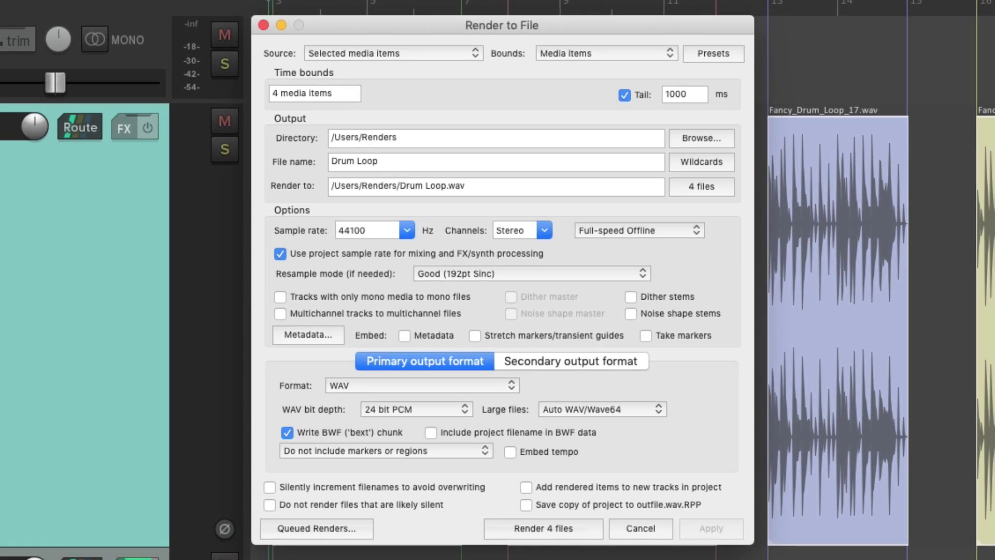
pyautogui.click(451, 52)
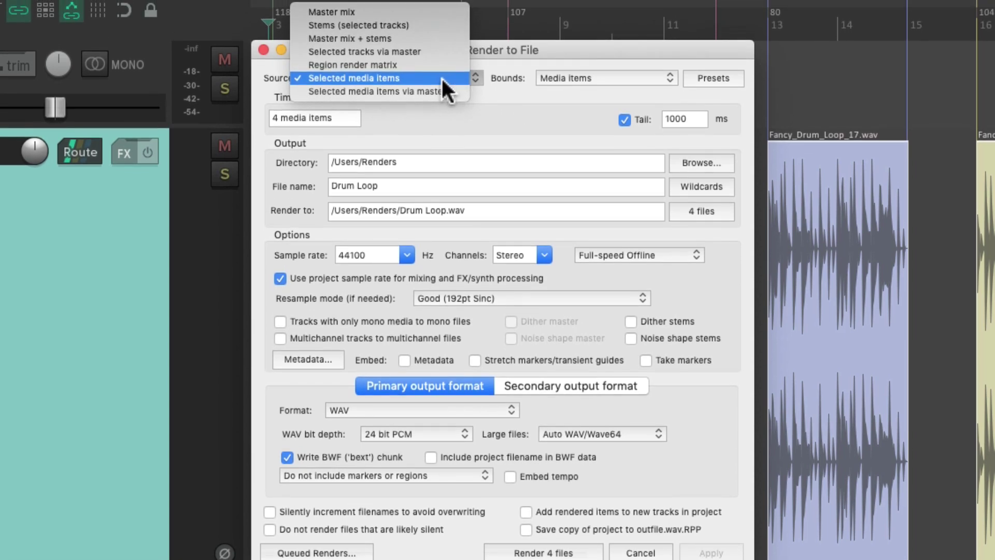
pyautogui.click(439, 78)
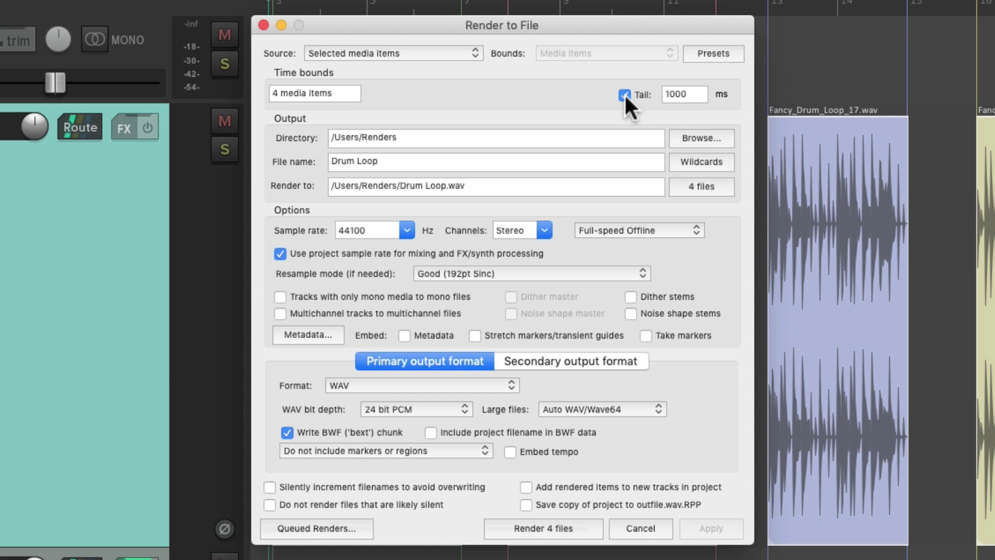
pyautogui.click(625, 94)
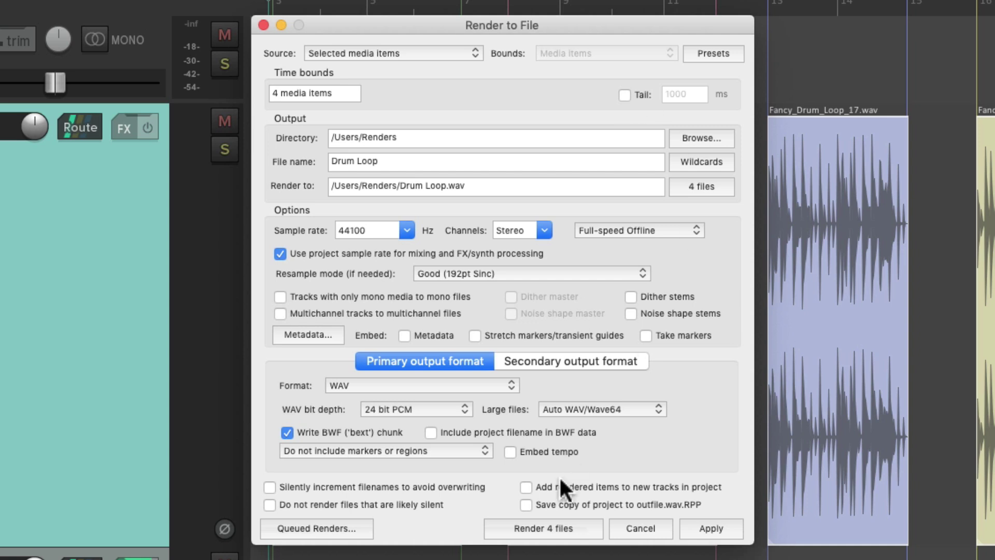
pyautogui.click(582, 528)
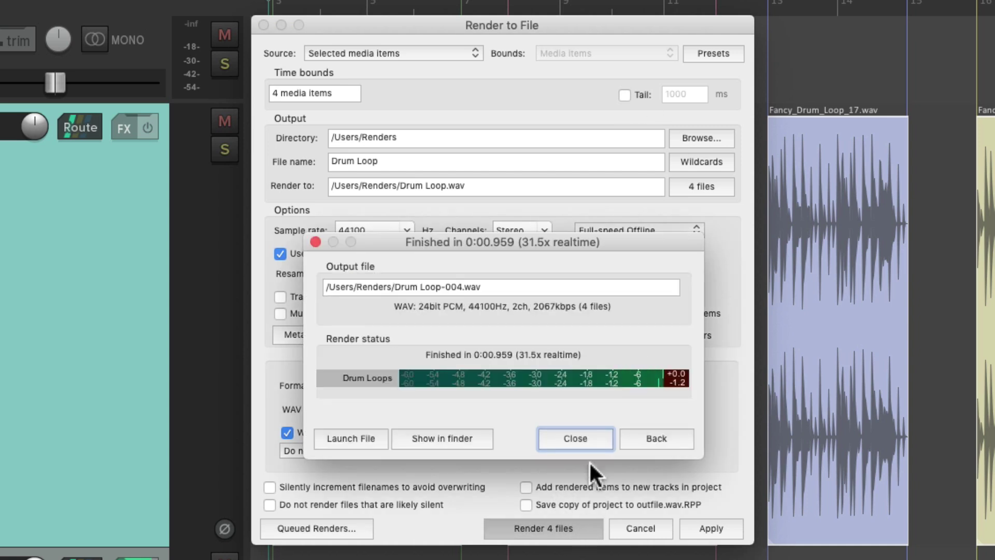
# - Reveal the renders in Finder and confirm Drum Loop-001 through -004.wav are there
pyautogui.click(475, 437)
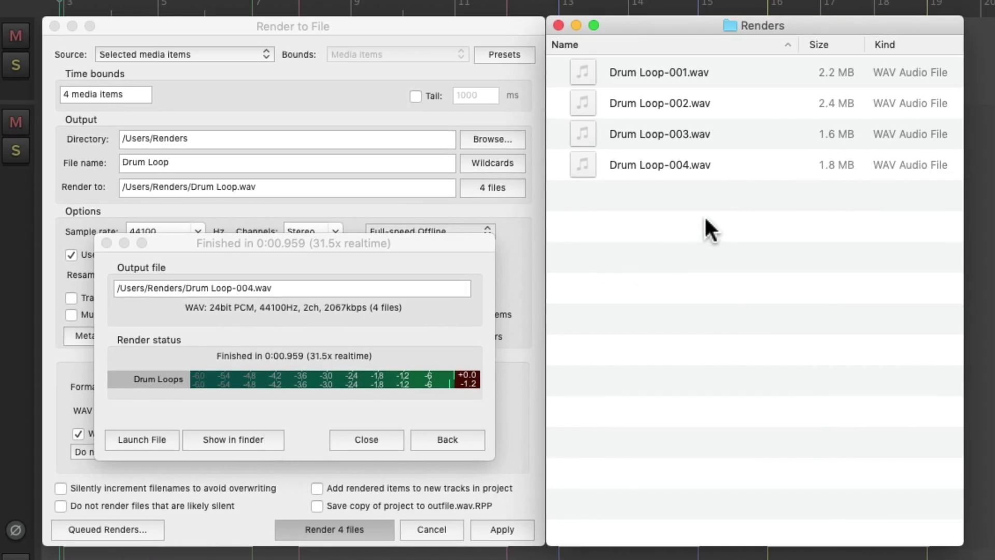
pyautogui.click(748, 62)
pyautogui.click(752, 99)
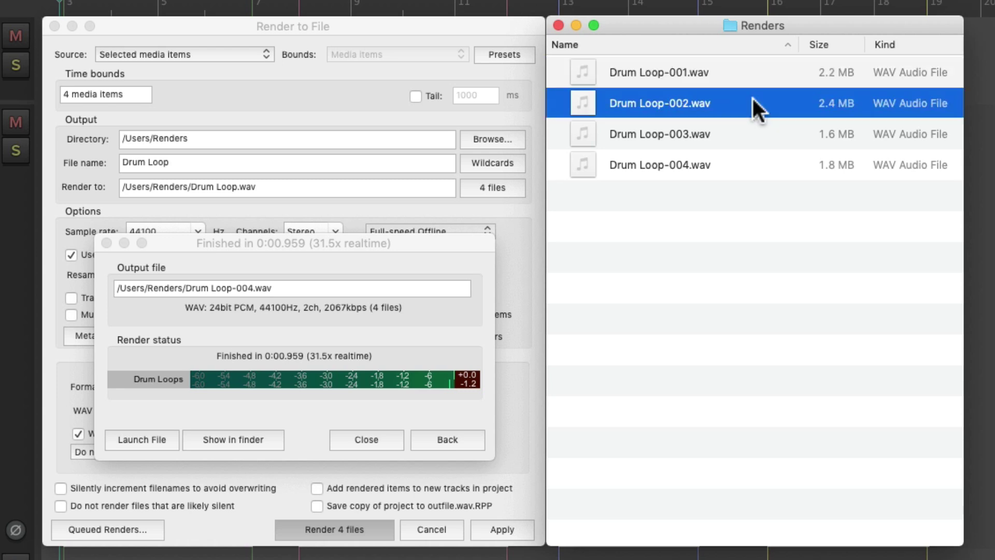
pyautogui.click(748, 133)
pyautogui.click(744, 163)
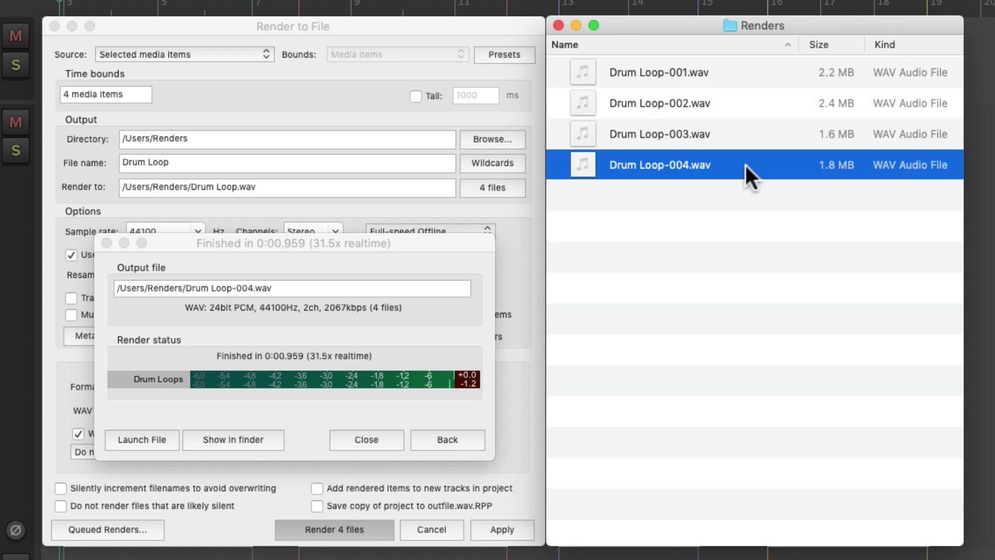
pyautogui.click(740, 72)
# - Audition Drum Loop-001 through -004.wav in Quick Look, then close the preview
pyautogui.press('space')
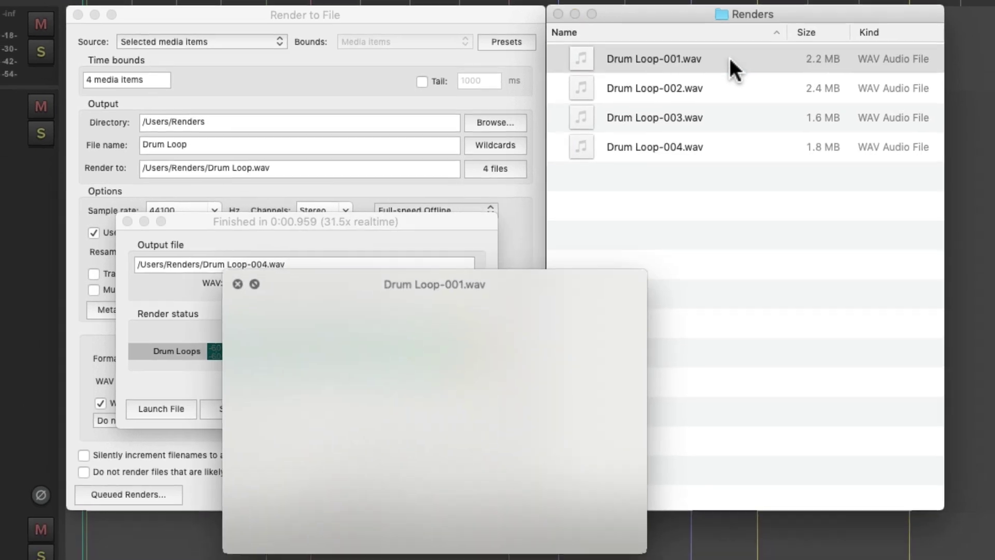
pyautogui.click(722, 83)
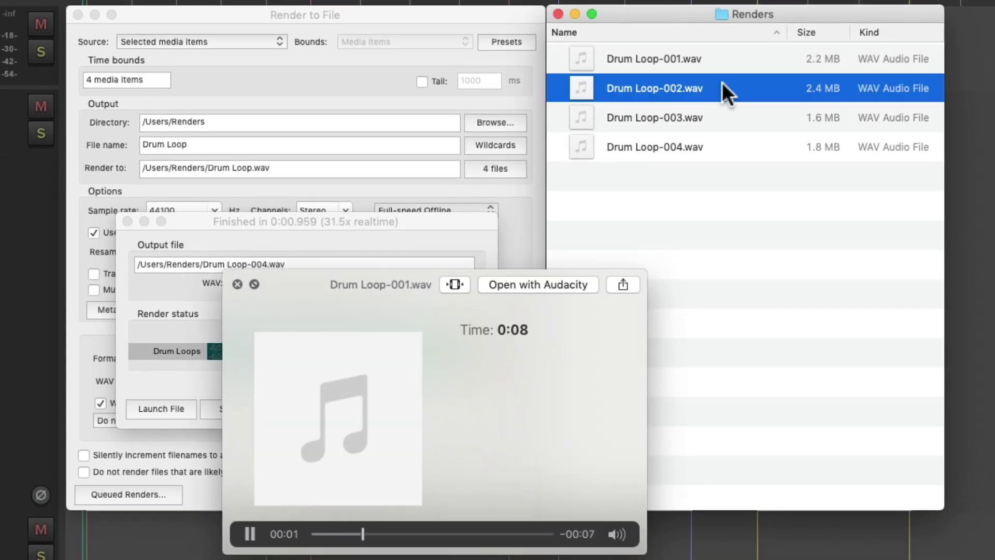
pyautogui.click(720, 117)
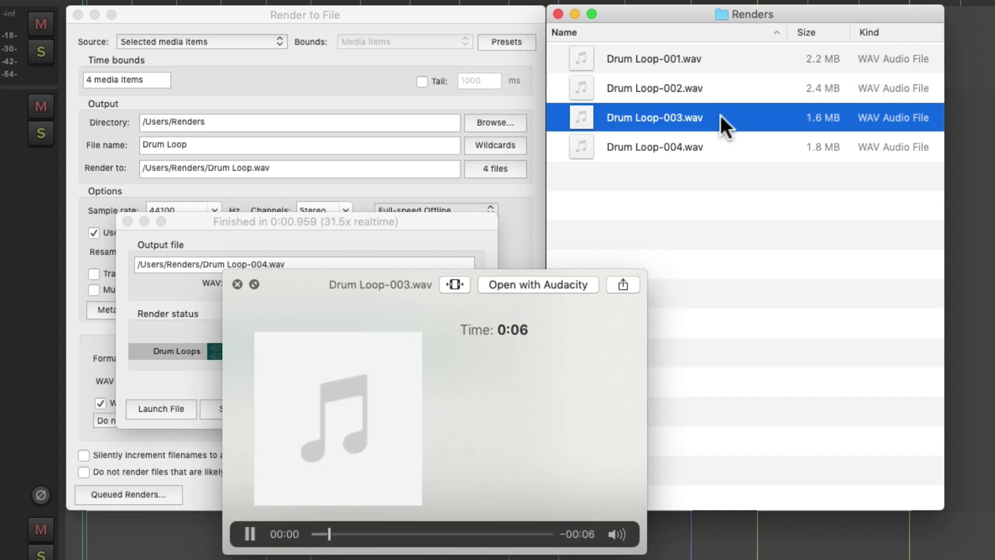
pyautogui.click(715, 142)
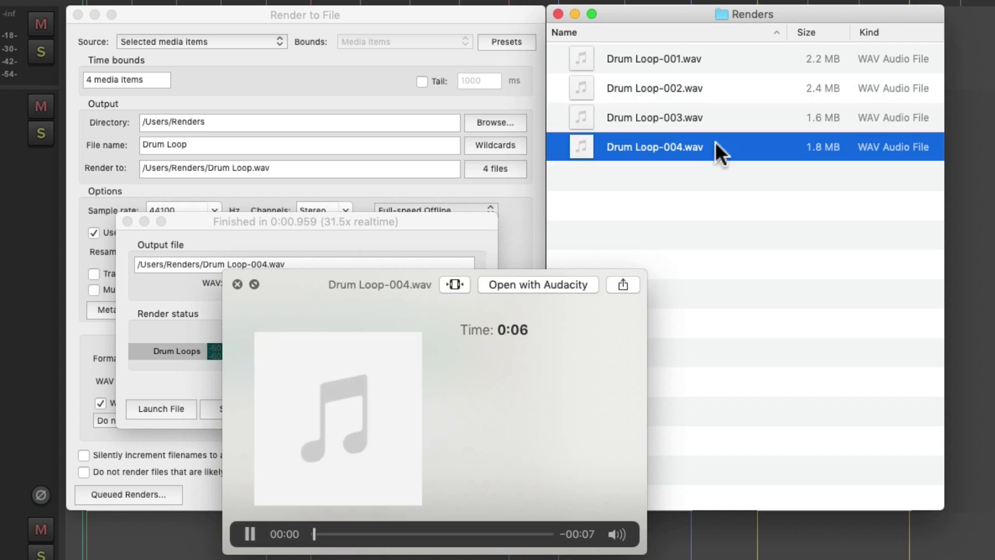
pyautogui.press('space')
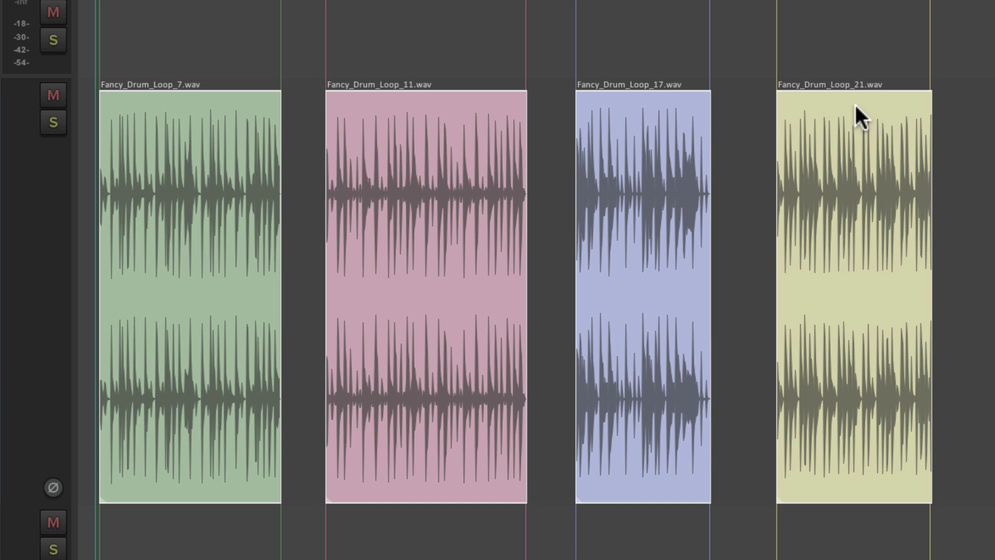
# - Replace the render file name with the Media Item Information $item wildcard
pyautogui.press('super+alt+r')
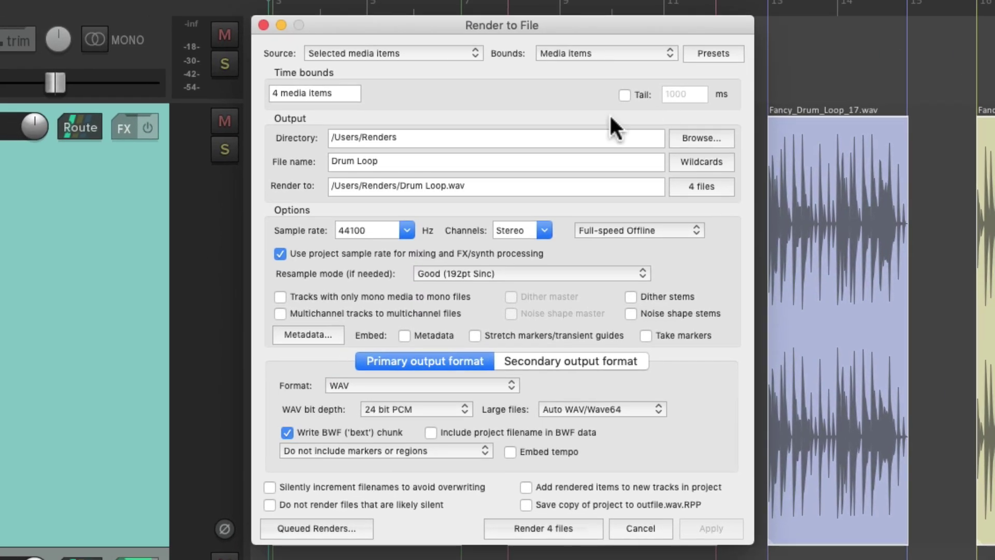
pyautogui.doubleClick(421, 160)
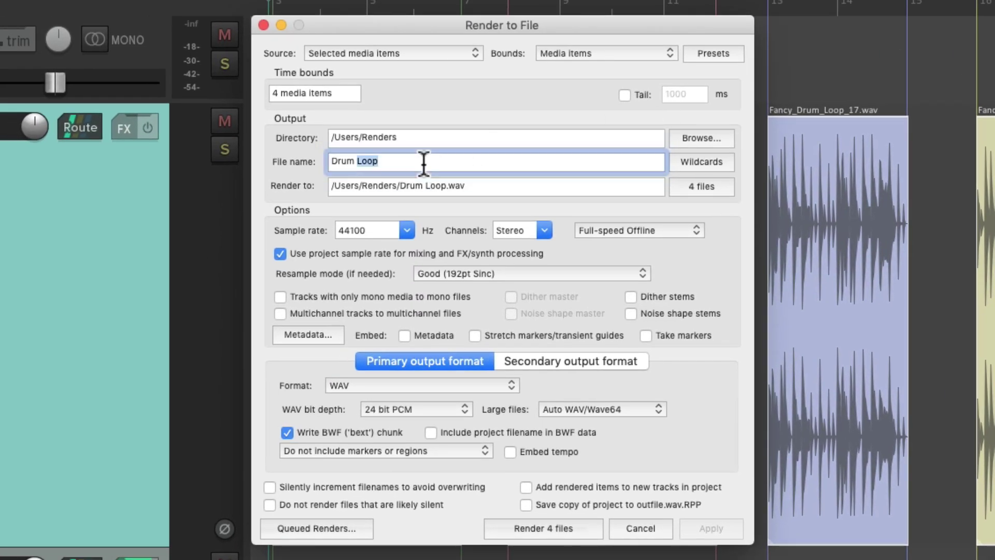
pyautogui.press('super+a')
pyautogui.press('BackSpace')
pyautogui.click(674, 158)
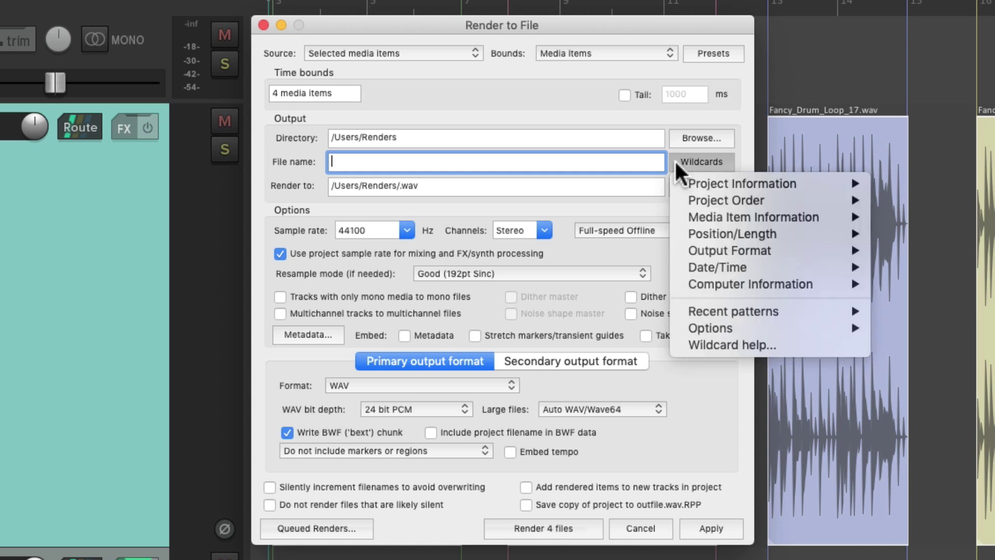
pyautogui.moveTo(676, 220)
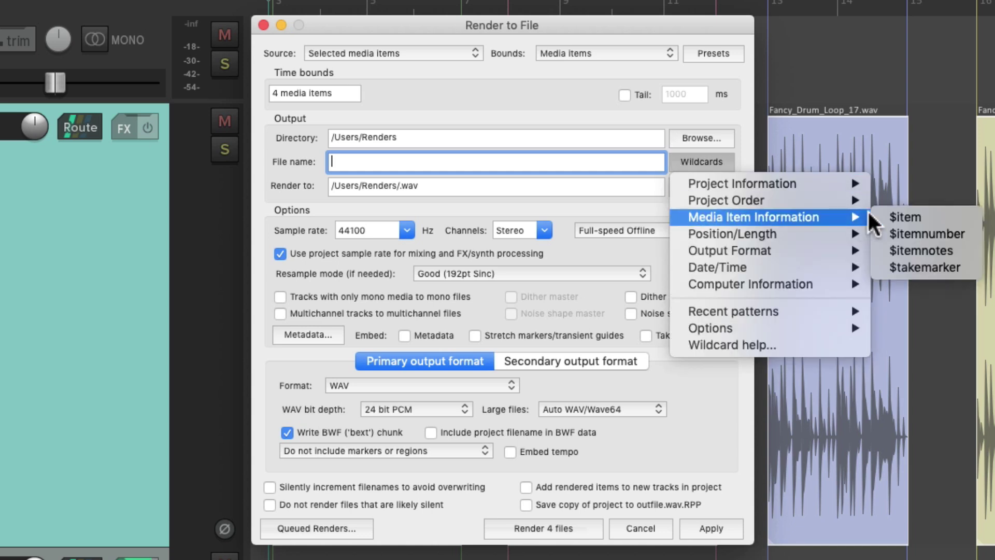
pyautogui.click(940, 218)
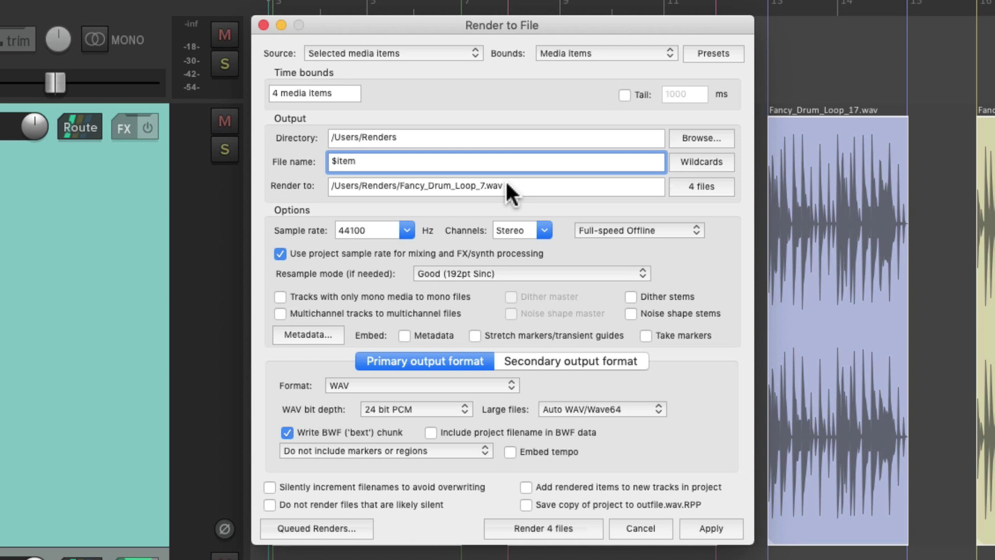
# - Extend the file name to '$item - $tempobpm' using the Project Information $tempo wildcard
pyautogui.write('-')
pyautogui.click(677, 159)
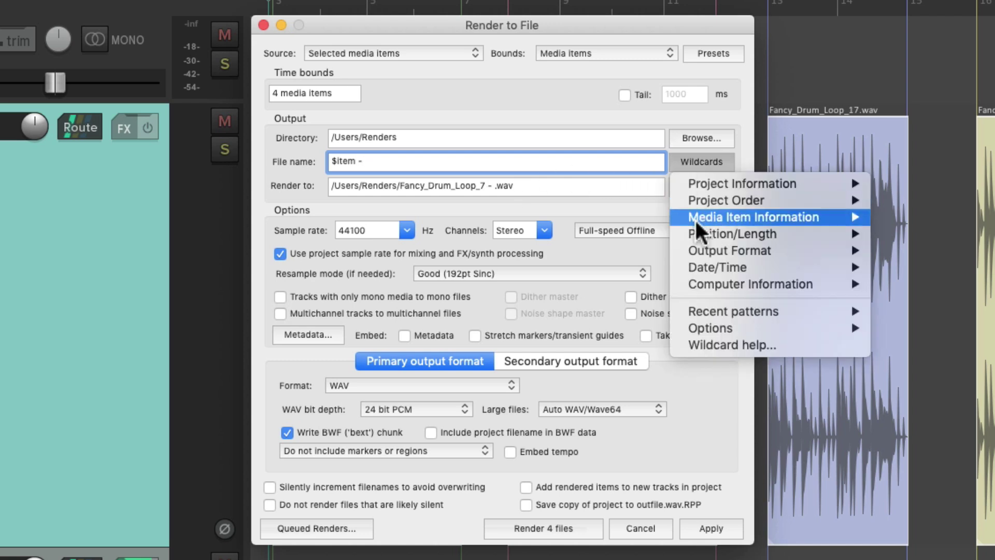
pyautogui.moveTo(689, 251)
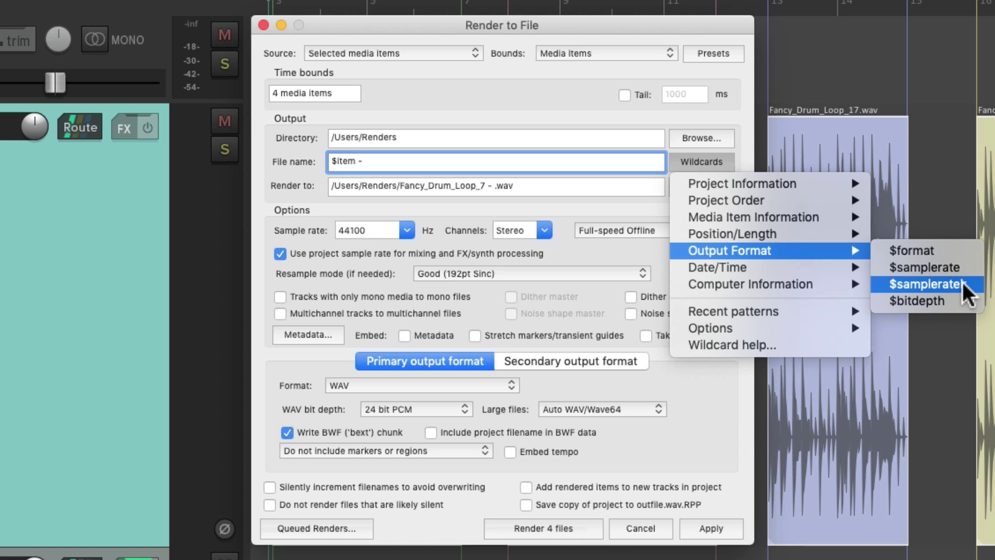
pyautogui.moveTo(825, 186)
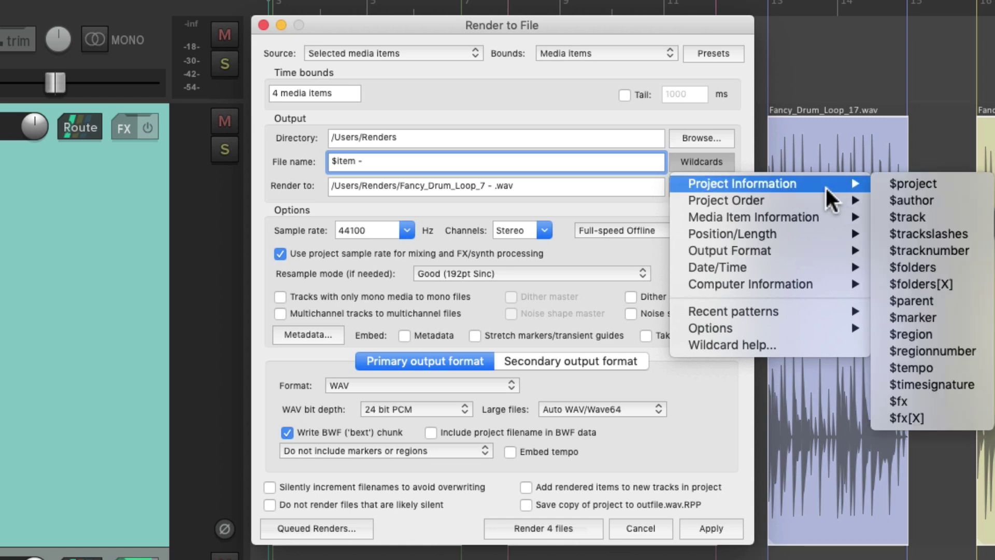
pyautogui.click(973, 371)
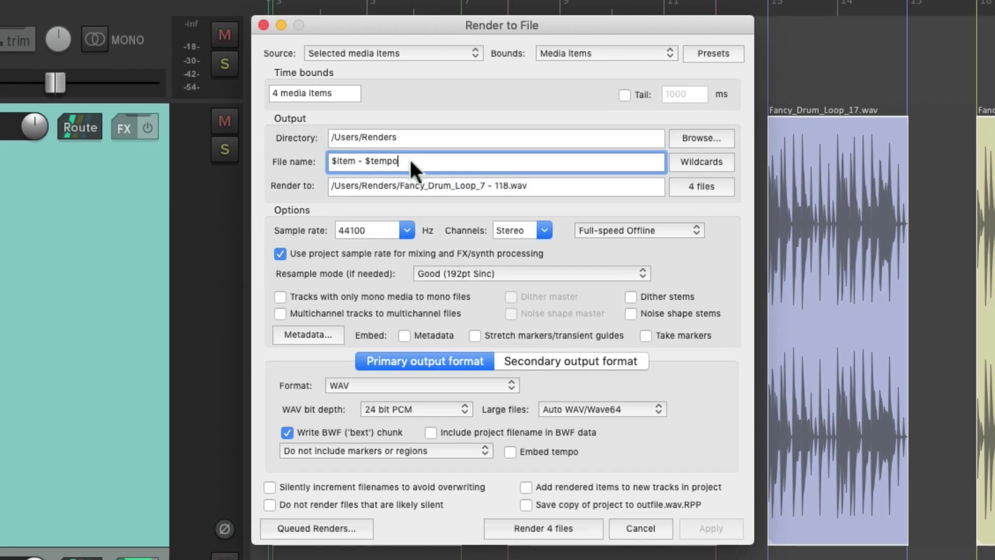
pyautogui.write('bpm')
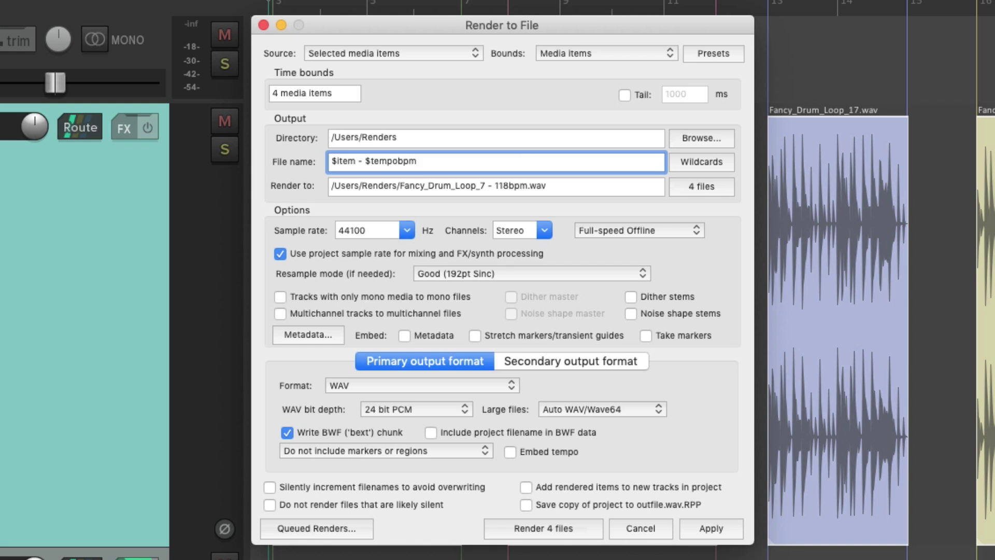
# - Render the four items with item-and-tempo names and reveal them in Finder
pyautogui.click(584, 526)
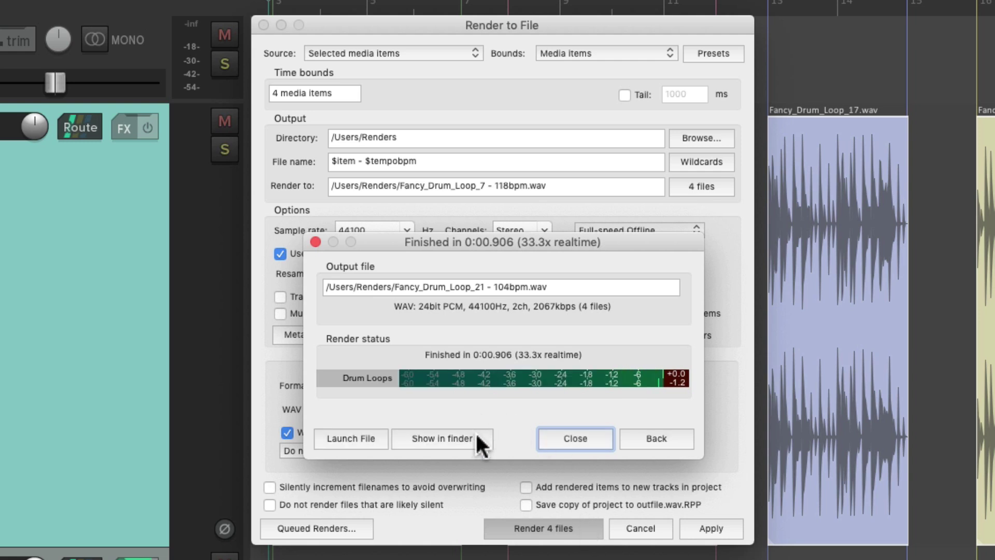
pyautogui.click(475, 431)
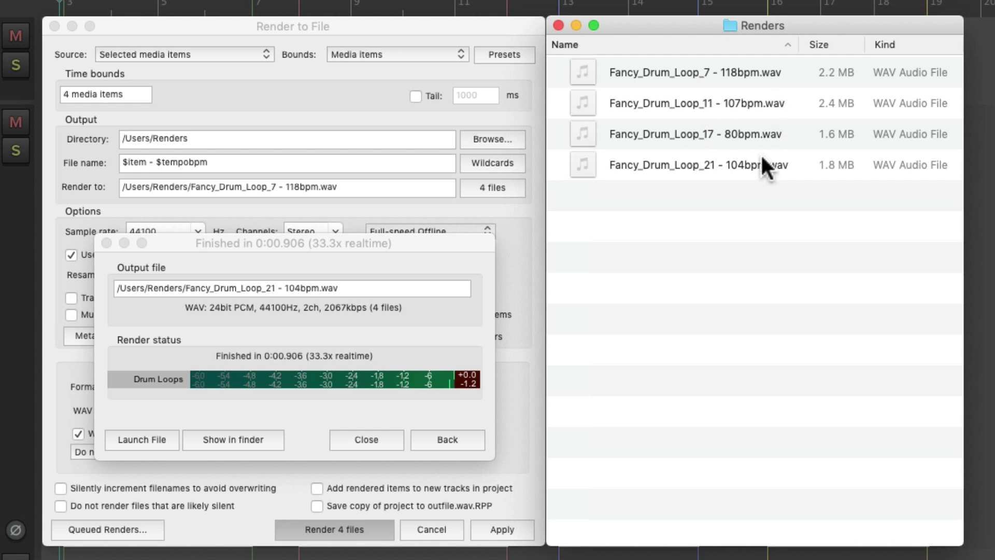
pyautogui.click(745, 73)
# - Audition Fancy_Drum_Loop_7 - 118bpm through Fancy_Drum_Loop_21 - 104bpm.wav, then close the preview
pyautogui.press('space')
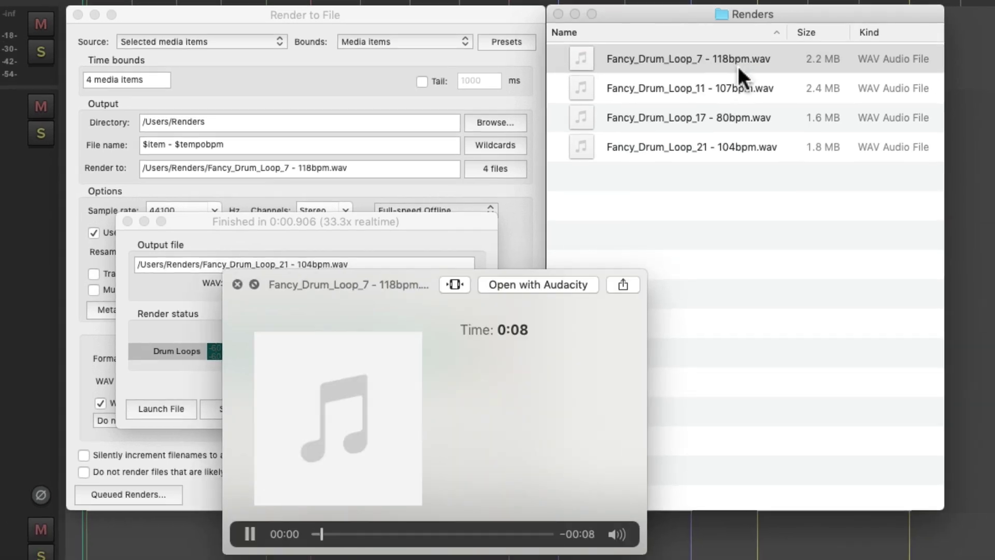
pyautogui.click(732, 86)
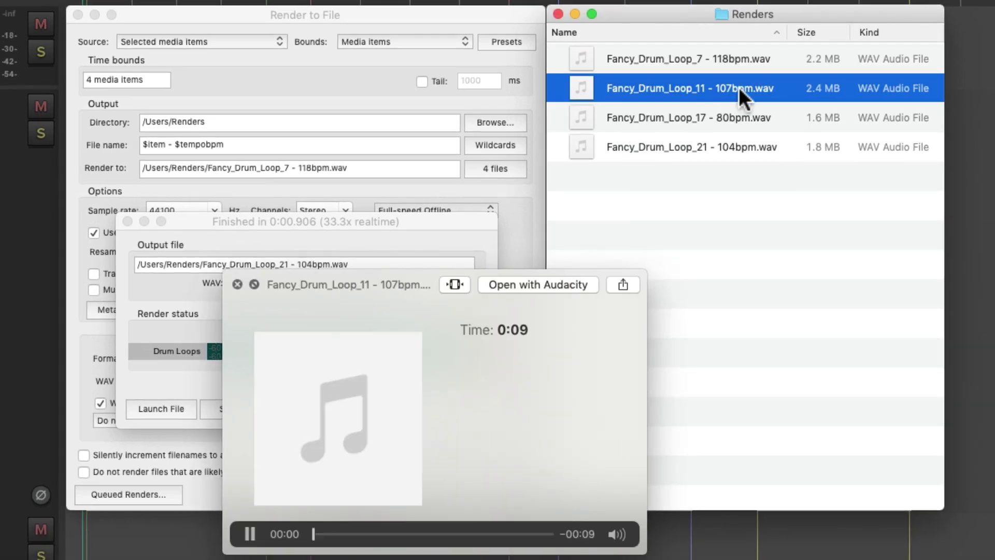
pyautogui.click(730, 116)
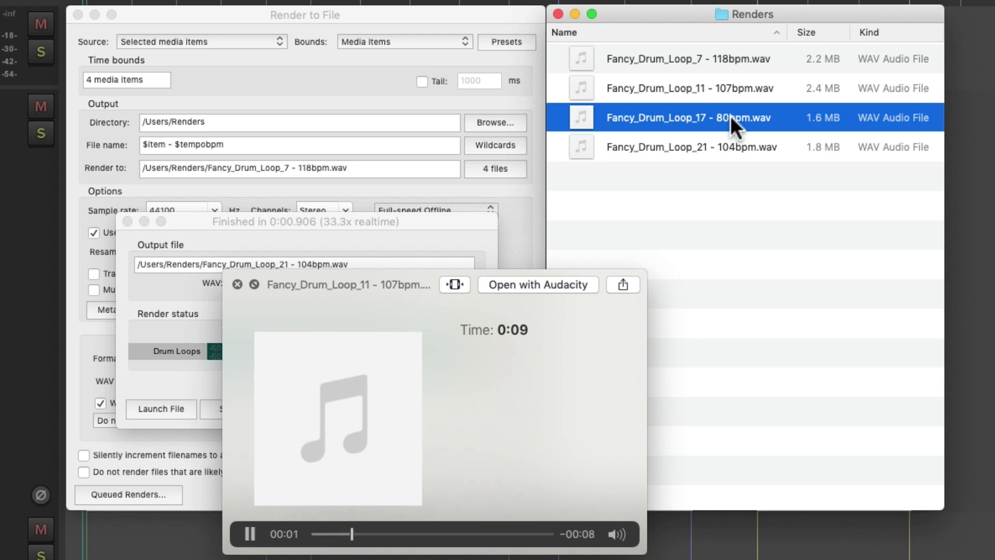
pyautogui.click(734, 144)
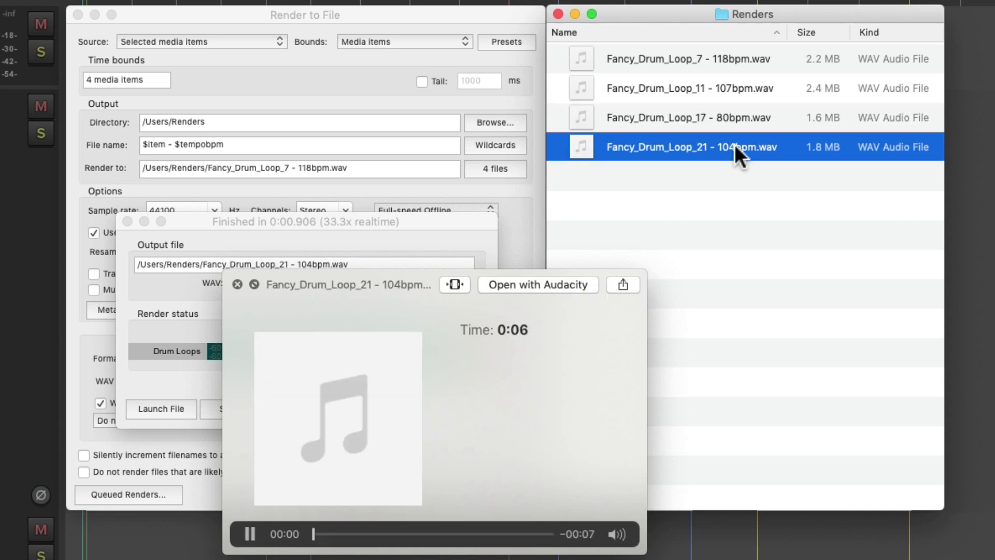
pyautogui.press('space')
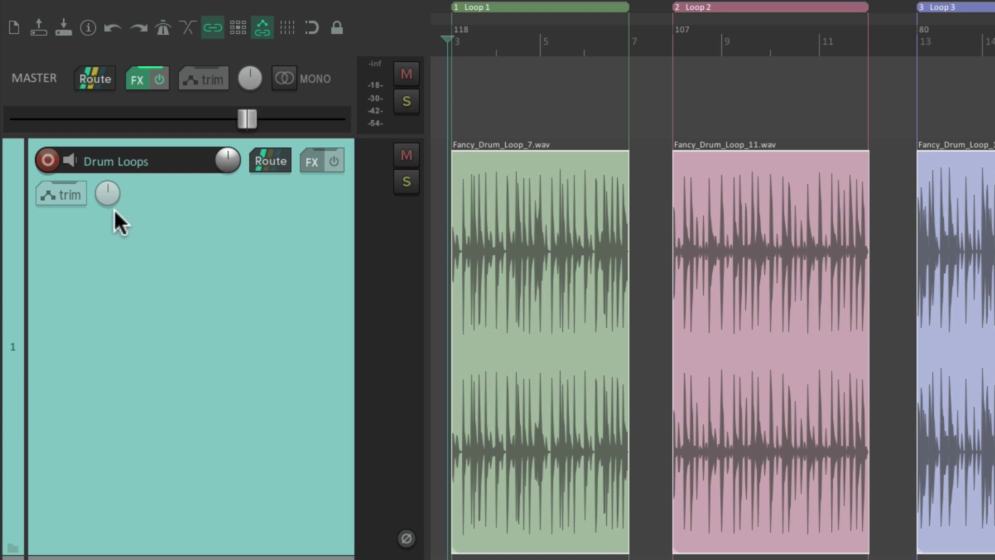
# - Load the Filter chain onto Drum Loops, lower its ReaEQ low-pass to 3460 Hz, and stop playback
pyautogui.rightClick(316, 162)
pyautogui.moveTo(313, 199)
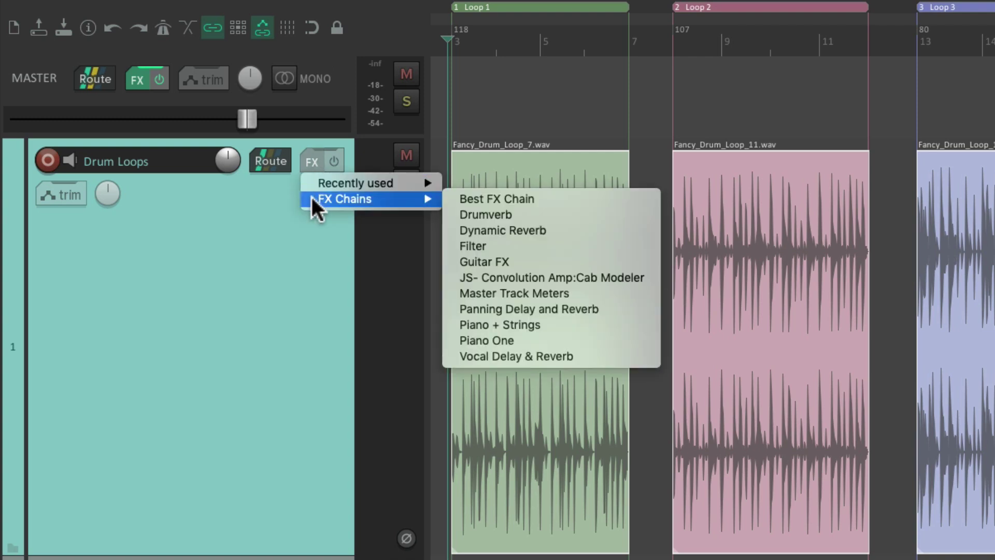
pyautogui.click(513, 246)
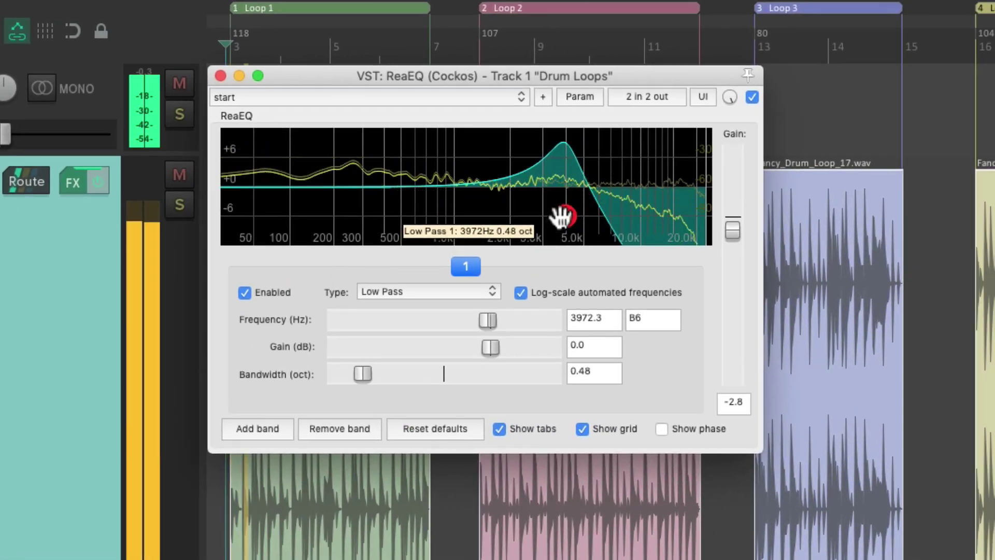
pyautogui.moveTo(562, 216)
pyautogui.mouseDown()
pyautogui.moveTo(441, 218)
pyautogui.moveTo(549, 210)
pyautogui.mouseUp()
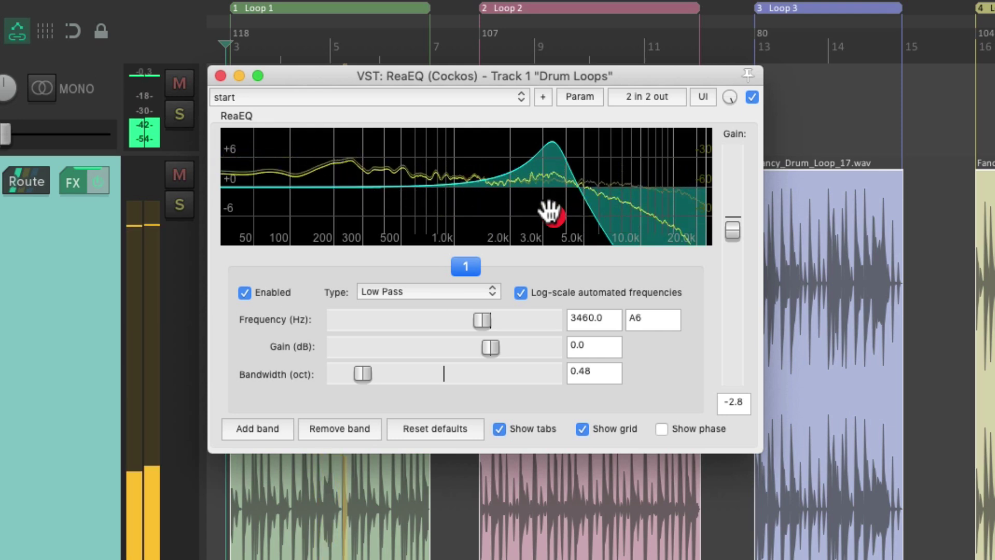
pyautogui.press('space')
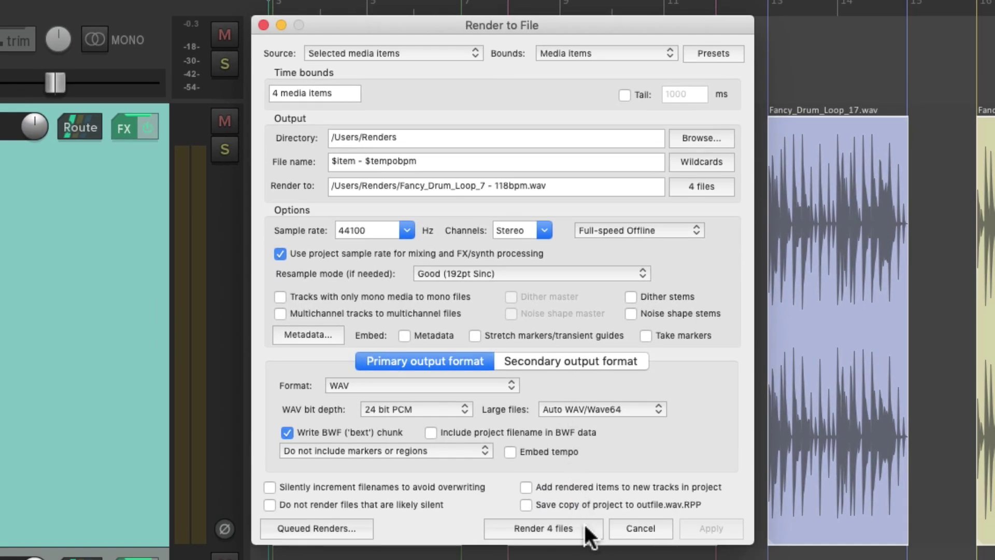
# - Render the four drum-loop WAVs, reveal them in Finder, and preview Fancy_Drum_Loop_7 - 118bpm.wav
pyautogui.click(585, 525)
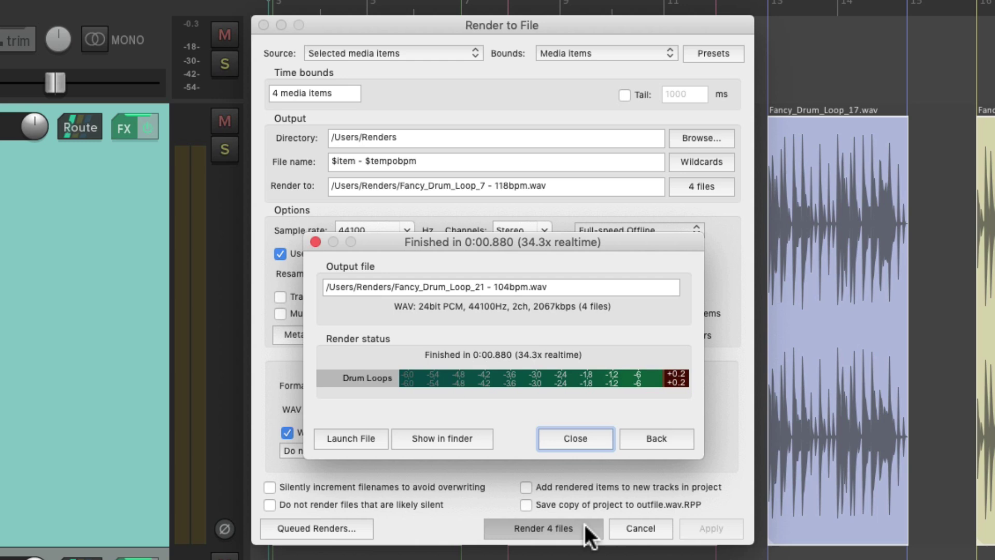
pyautogui.click(474, 438)
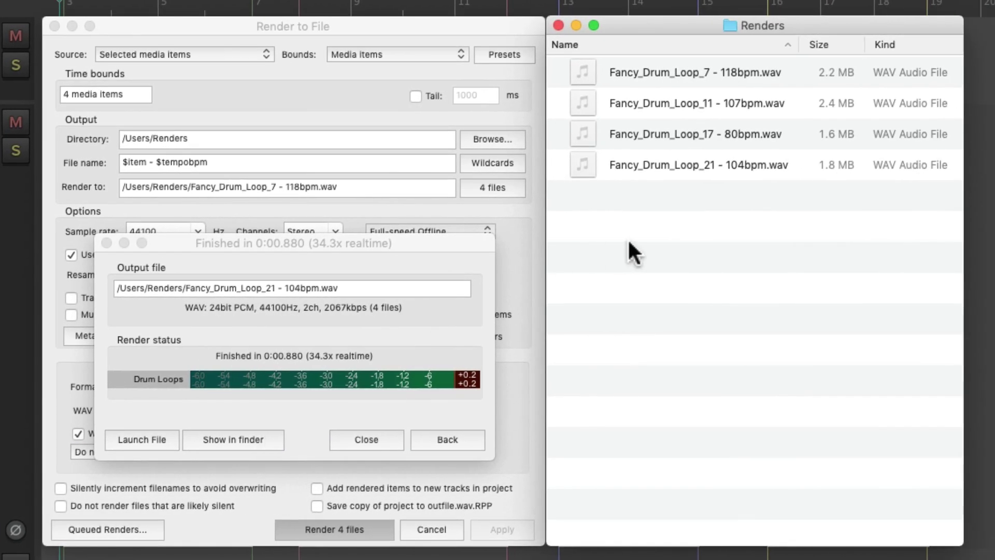
pyautogui.click(685, 72)
pyautogui.press('space')
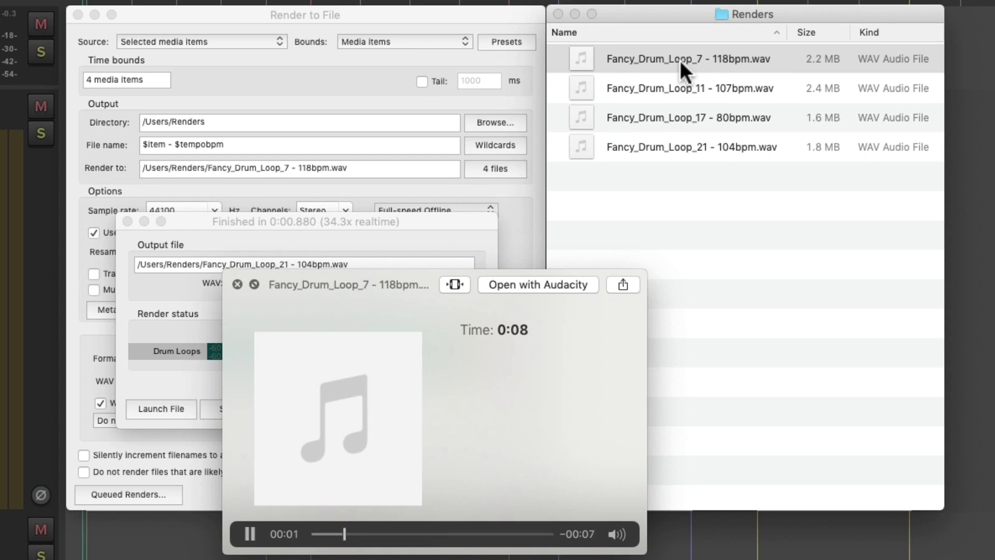
pyautogui.press('space')
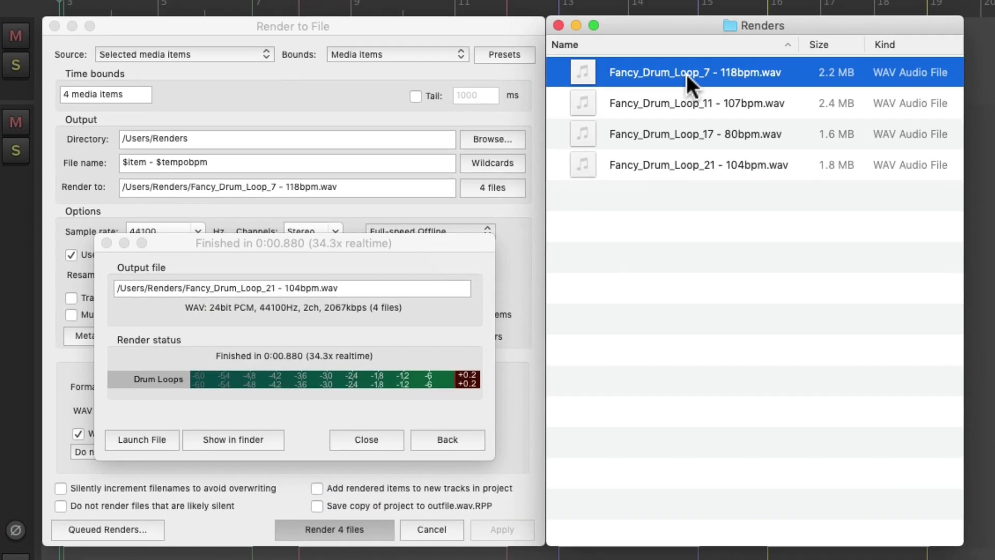
# - Quick Look preview the loop 11 (107bpm), loop 17 (80bpm) and loop 21 (104bpm) renders
pyautogui.click(676, 102)
pyautogui.press('space')
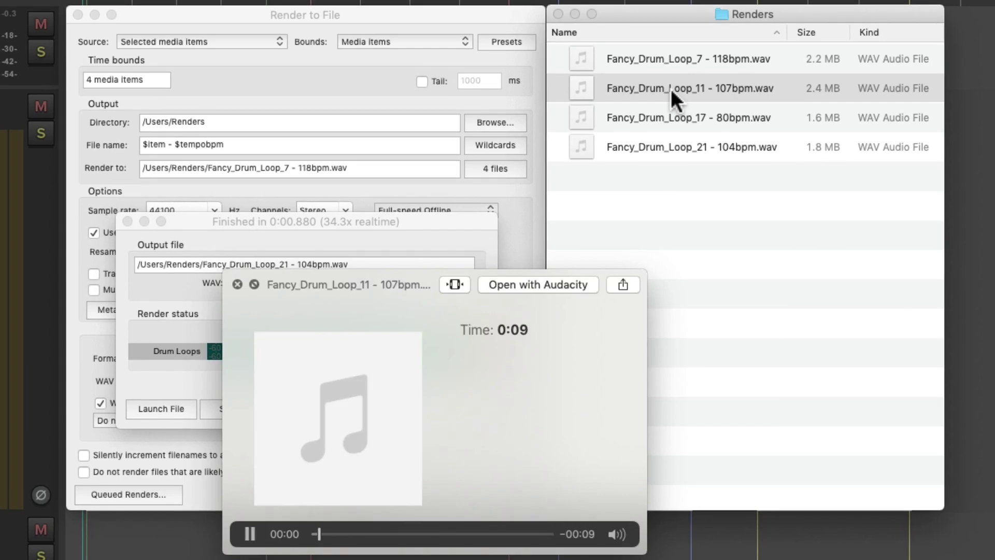
pyautogui.press('space')
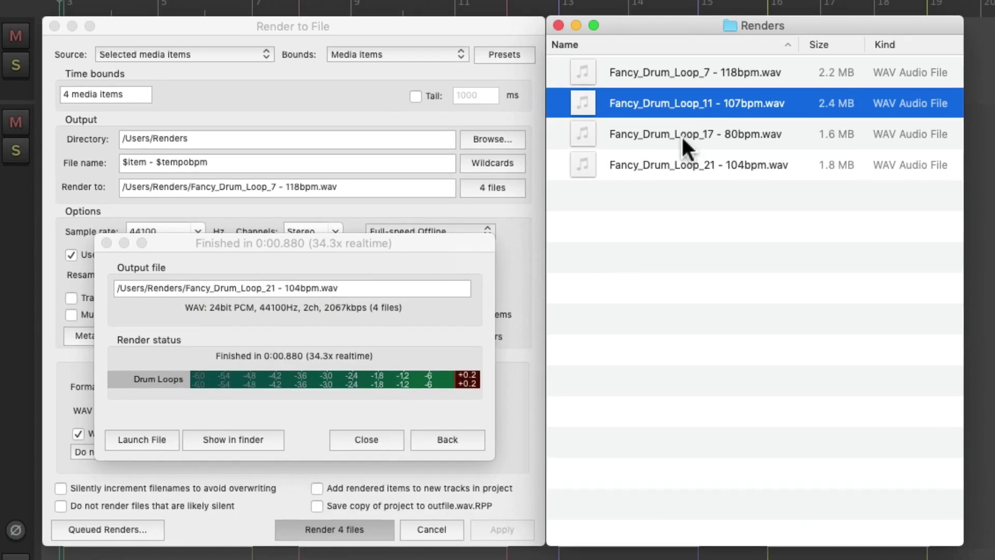
pyautogui.click(674, 118)
pyautogui.press('space')
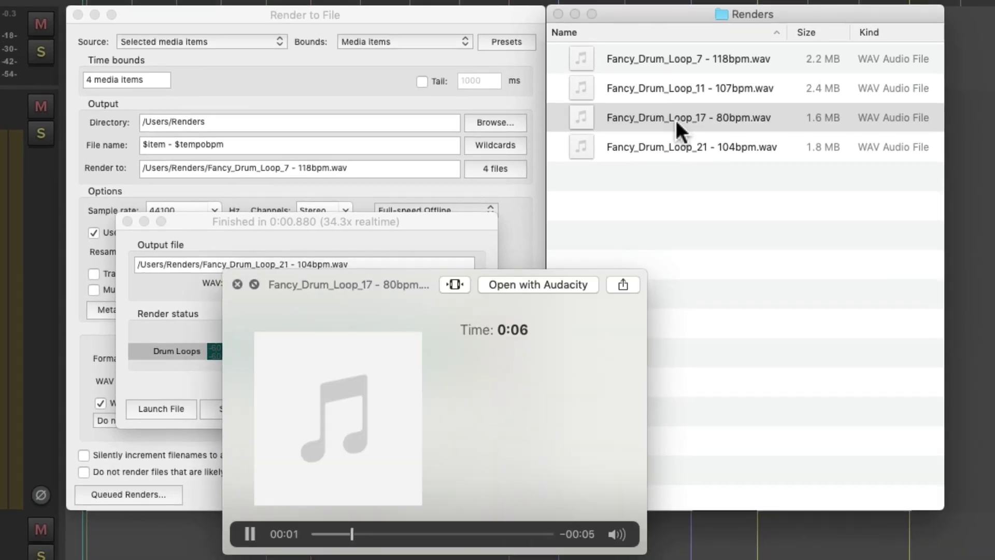
pyautogui.press('space')
pyautogui.click(676, 152)
pyautogui.press('space')
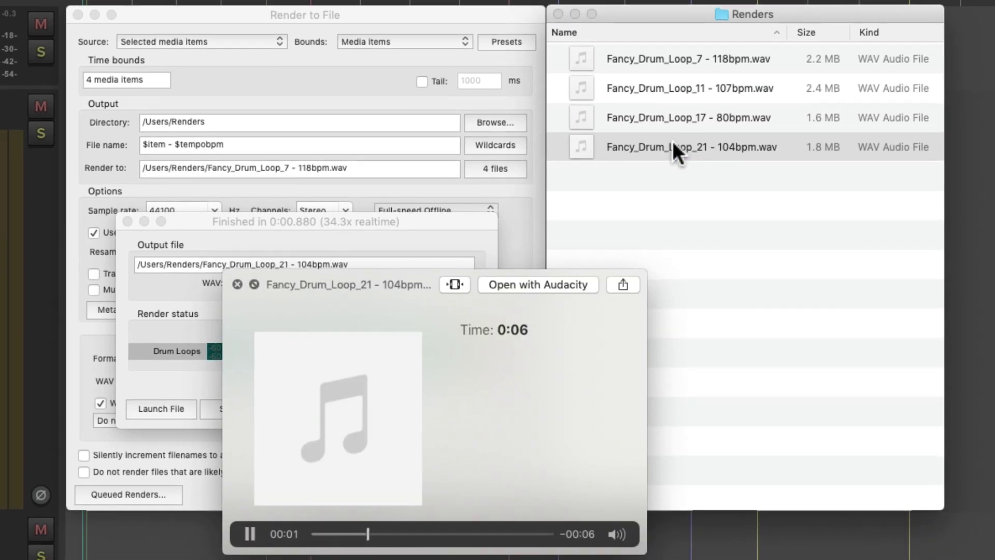
pyautogui.press('space')
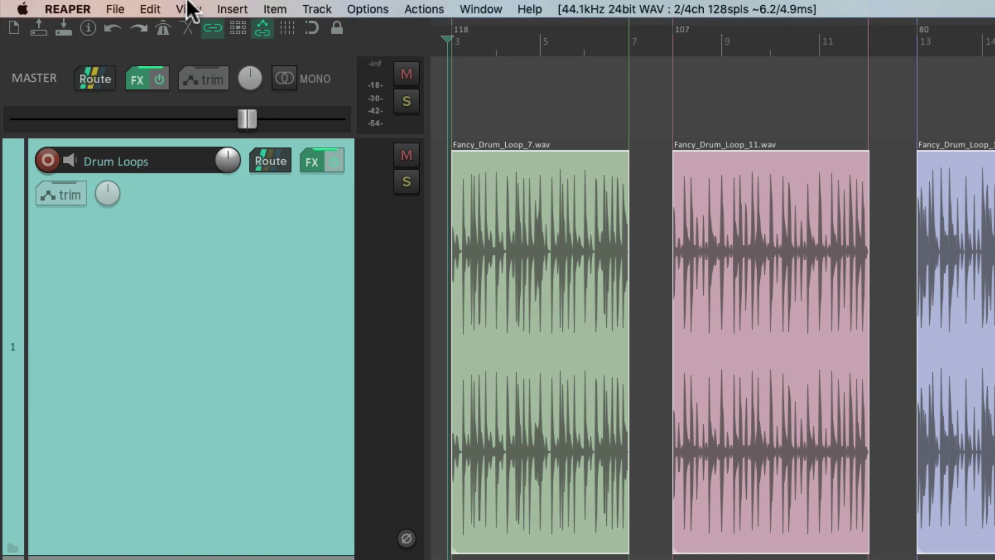
# - Convert the four selected drum-loop items with the Batch File/Item Converter into Renders
pyautogui.click(124, 9)
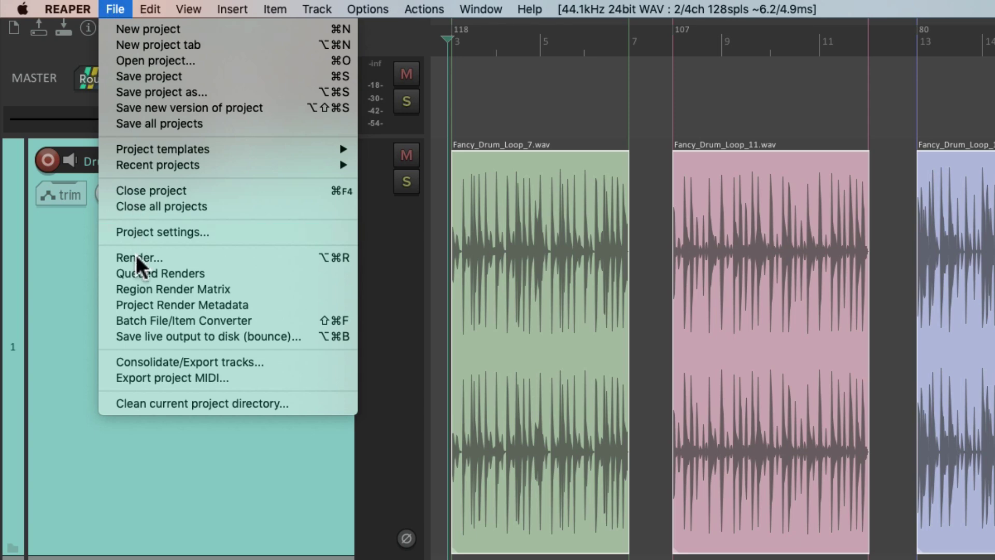
pyautogui.click(111, 320)
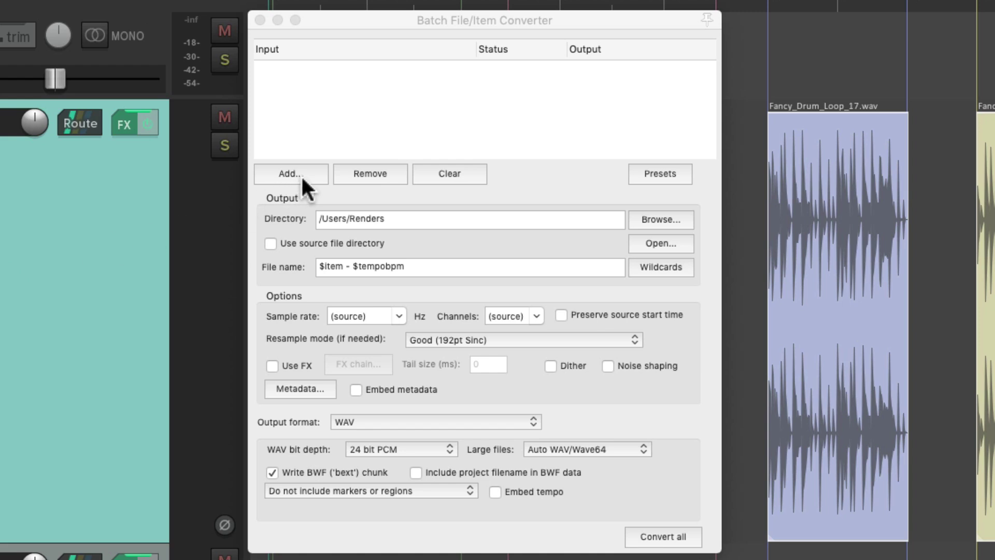
pyautogui.click(300, 174)
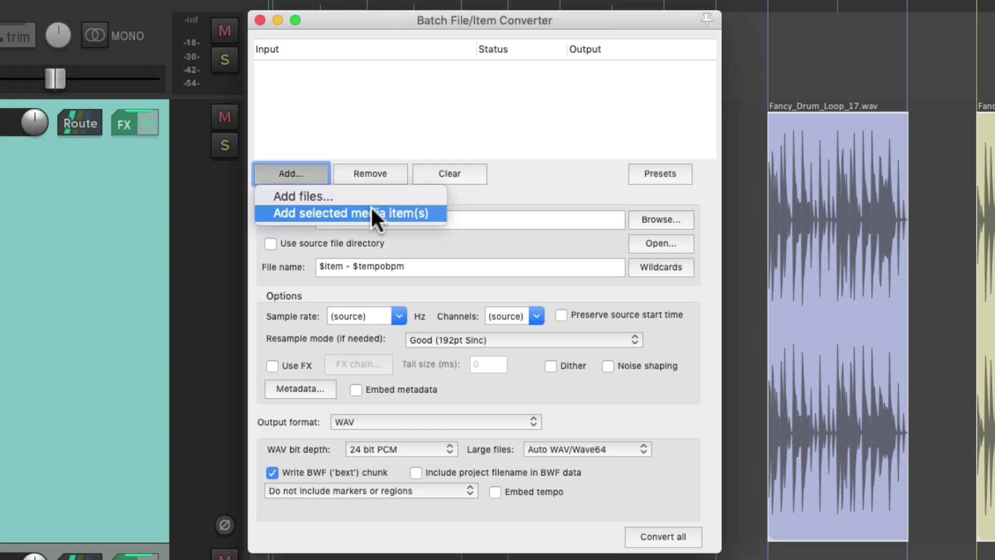
pyautogui.click(355, 212)
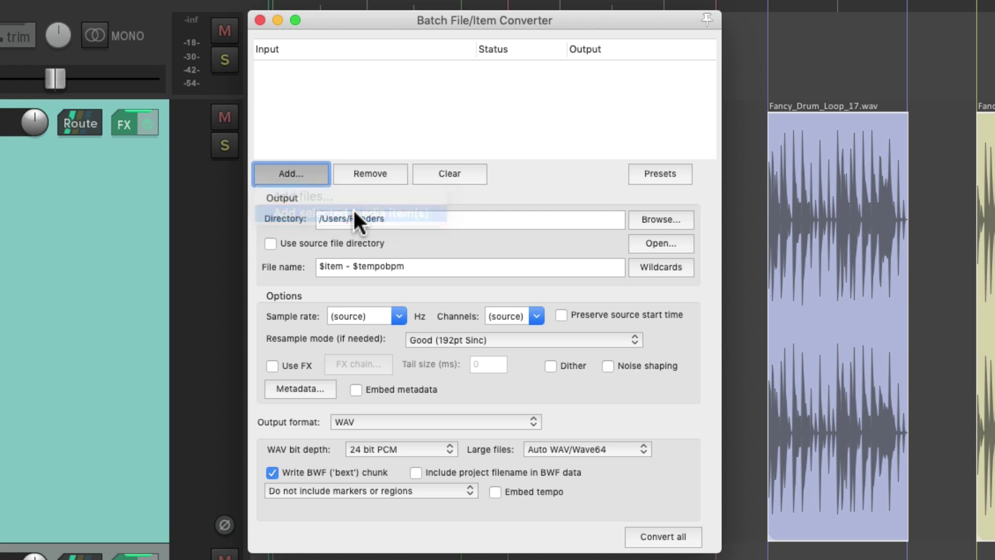
pyautogui.click(647, 530)
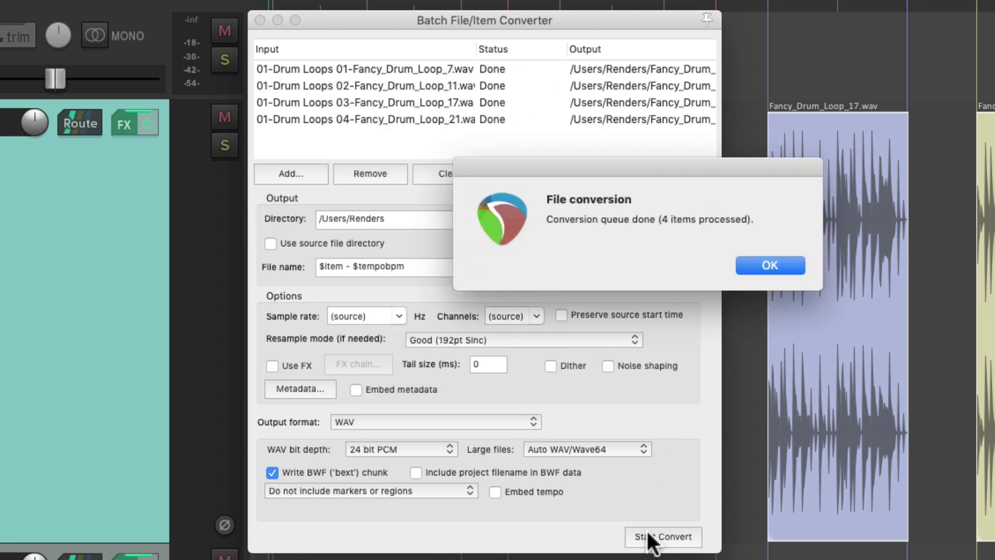
pyautogui.press('Return')
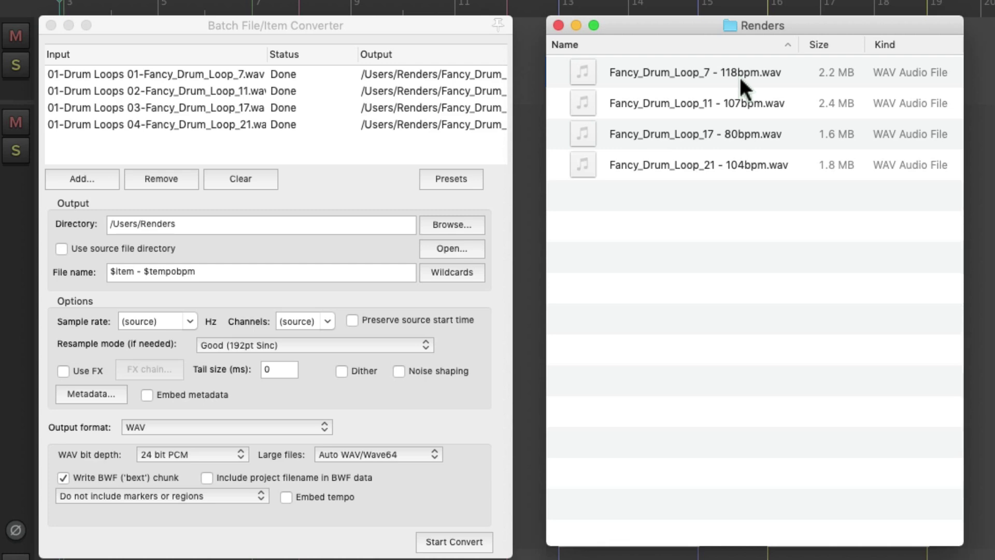
# - Preview the first converted 120bpm WAV, then bring back REAPER's Render to File settings
pyautogui.press('space')
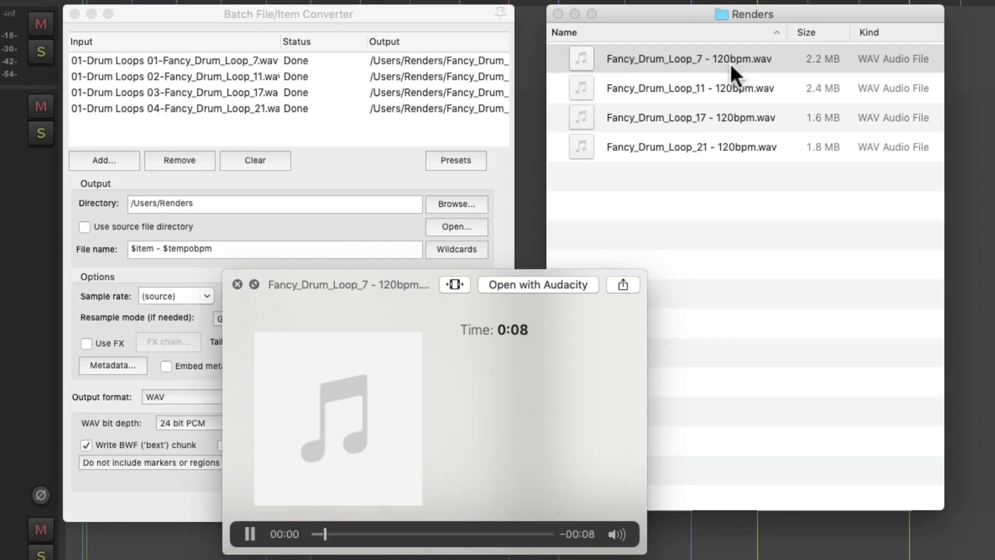
pyautogui.press('space')
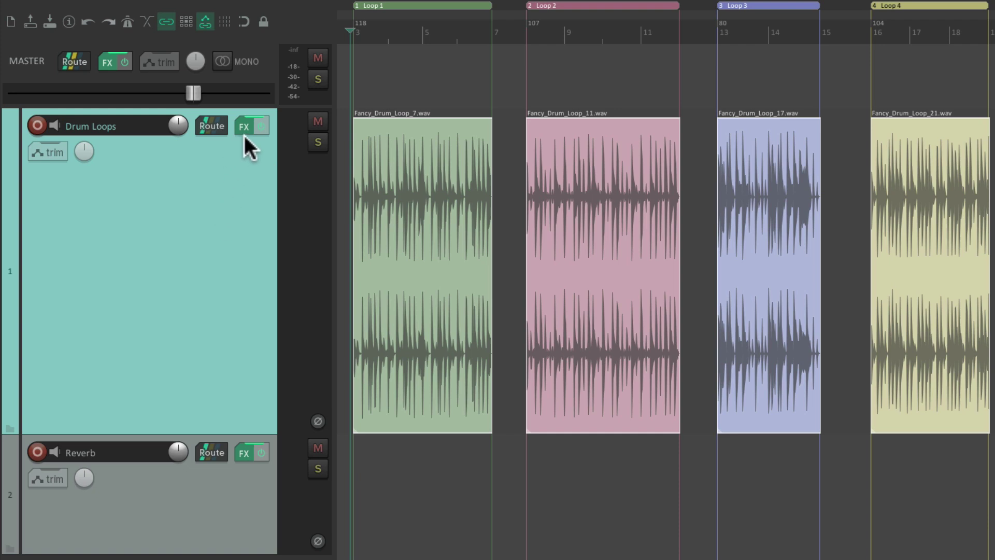
pyautogui.press('super+alt+r')
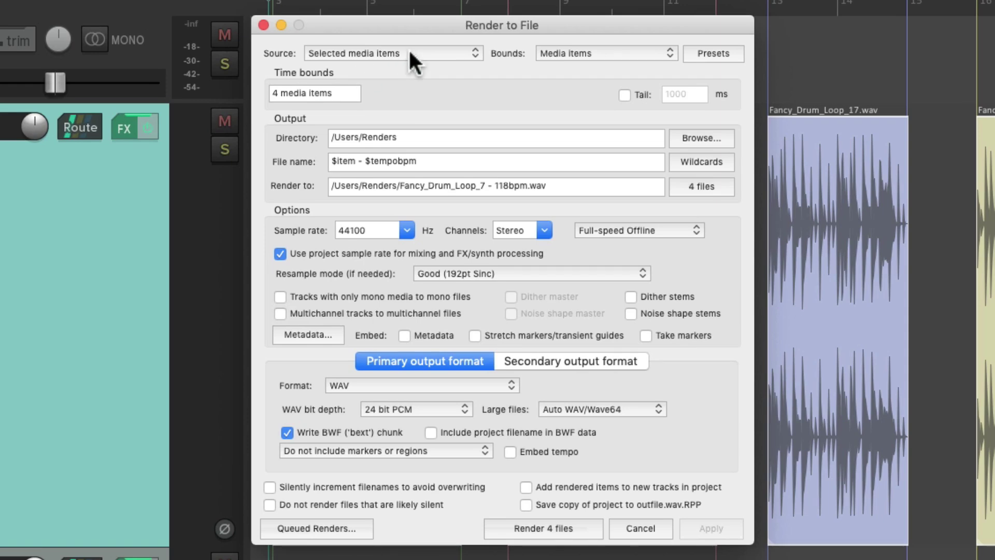
# - Dismiss the Render to File dialog with Escape, returning to the Drum Loops timeline
pyautogui.press('Escape')
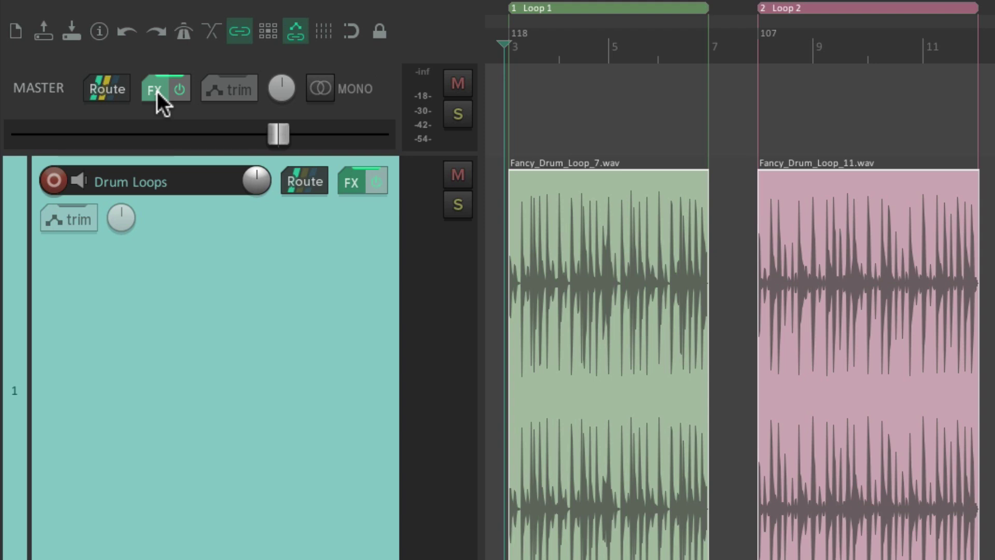
pyautogui.rightClick(157, 92)
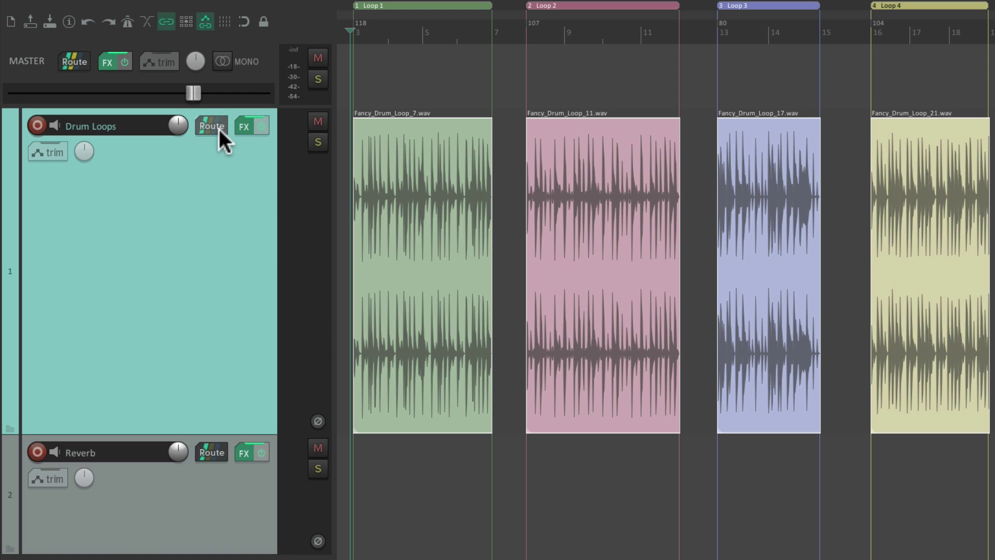
# - Route Drum Loops to the Reverb track with the send at -8.81 dB, auditioning it
pyautogui.moveTo(220, 391); pyautogui.dragTo(225, 490)
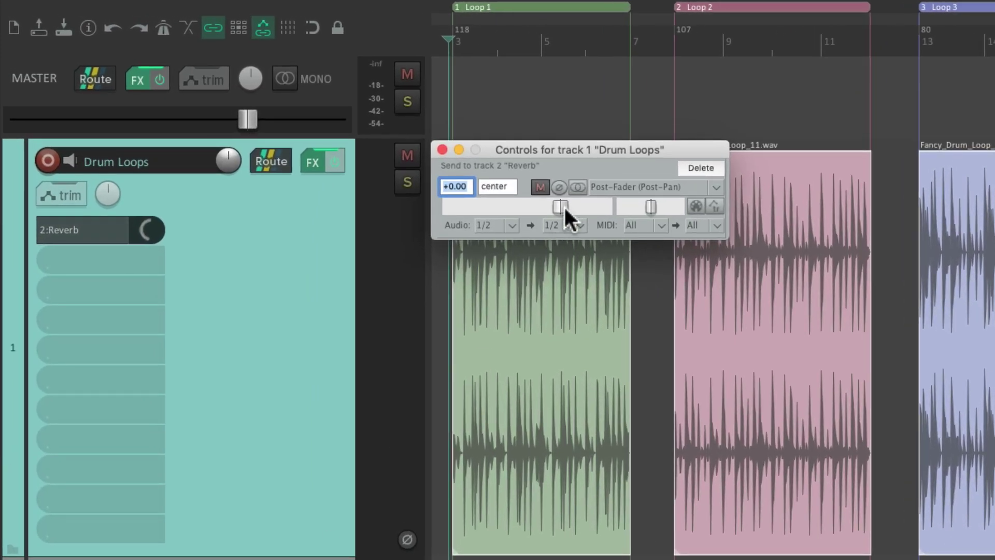
pyautogui.moveTo(564, 204); pyautogui.dragTo(532, 206)
pyautogui.press('space')
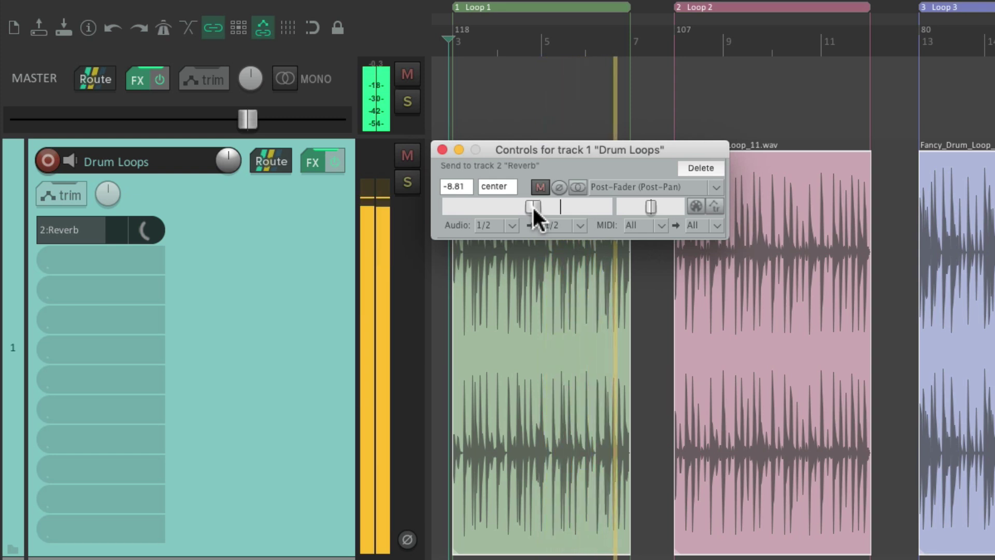
pyautogui.press('space')
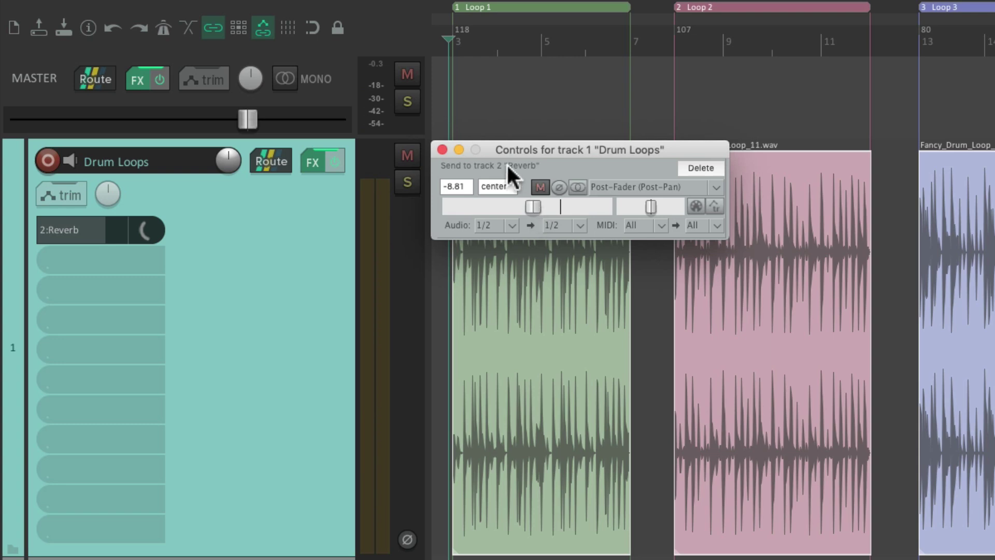
pyautogui.click(442, 149)
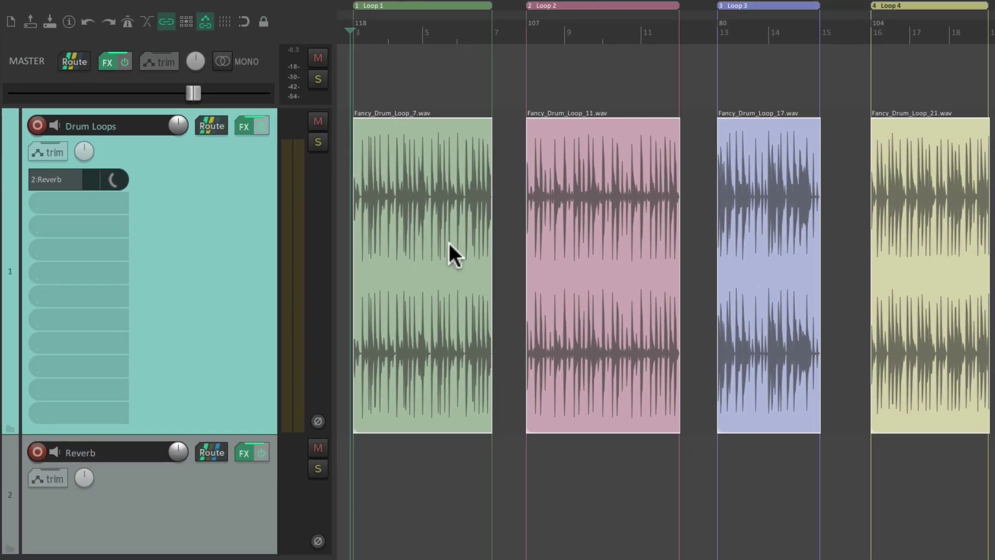
# - Render the four loop items dry as tempo-named WAVs and reveal them in Finder
pyautogui.press('super+alt+r')
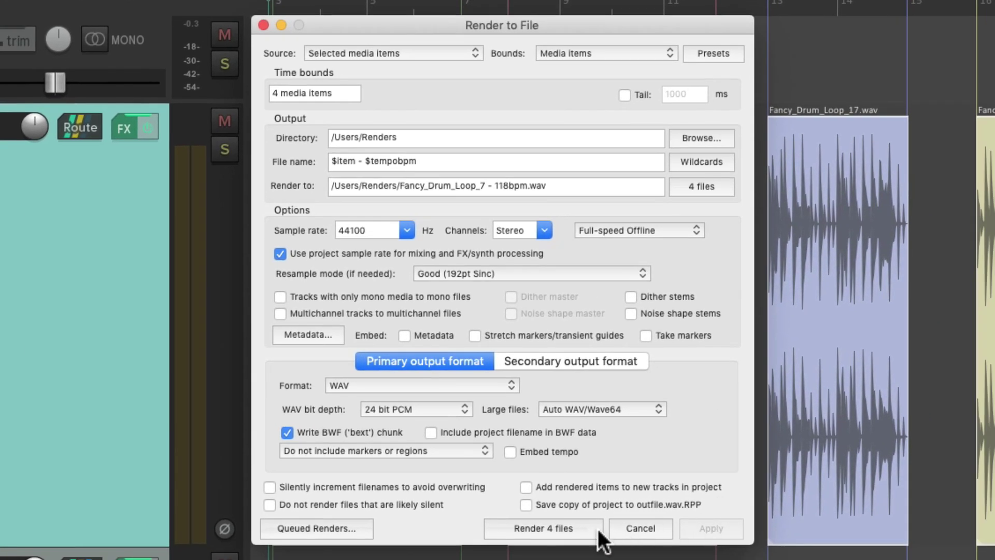
pyautogui.click(800, 559)
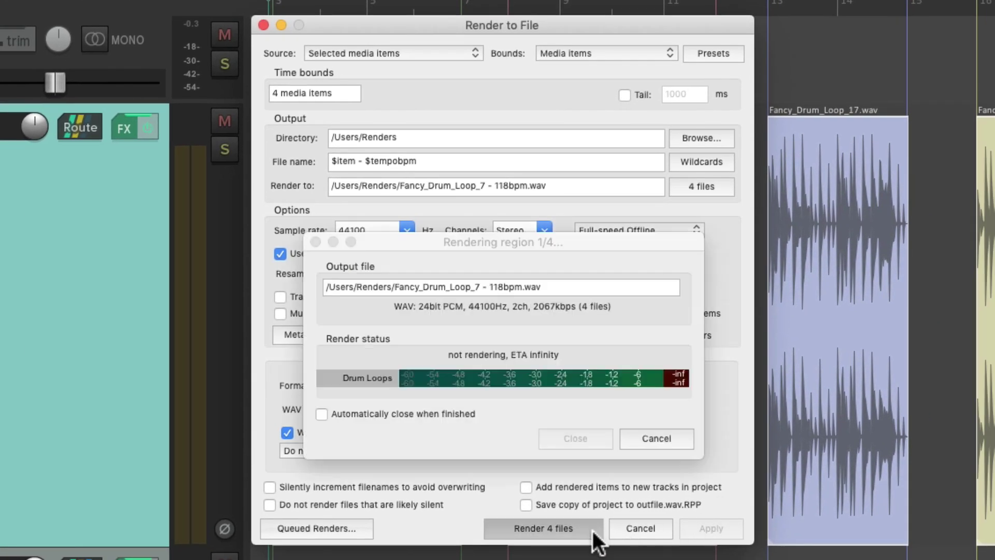
pyautogui.click(470, 438)
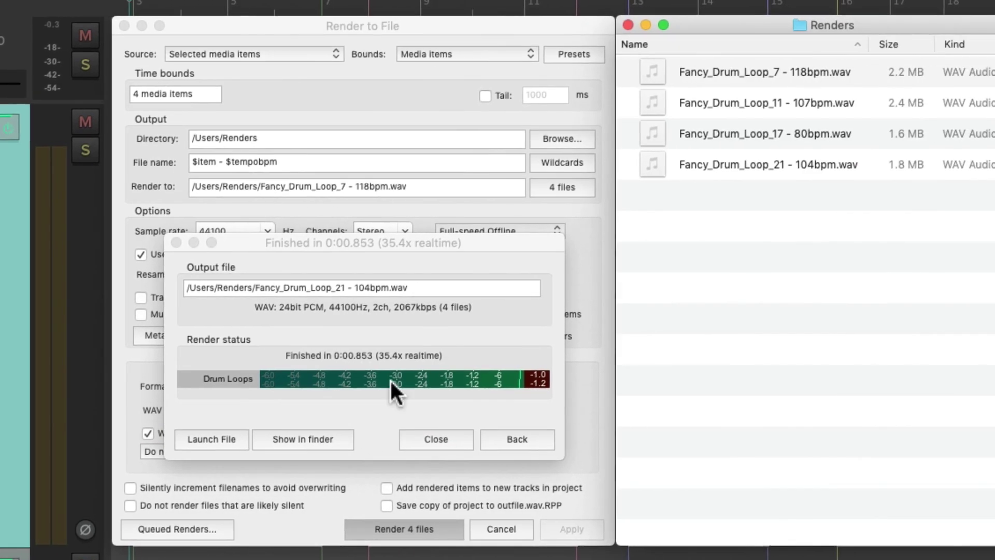
# - Preview the 118, 107, 80 and 104 bpm rendered WAVs in Quick Look
pyautogui.click(716, 72)
pyautogui.press('space')
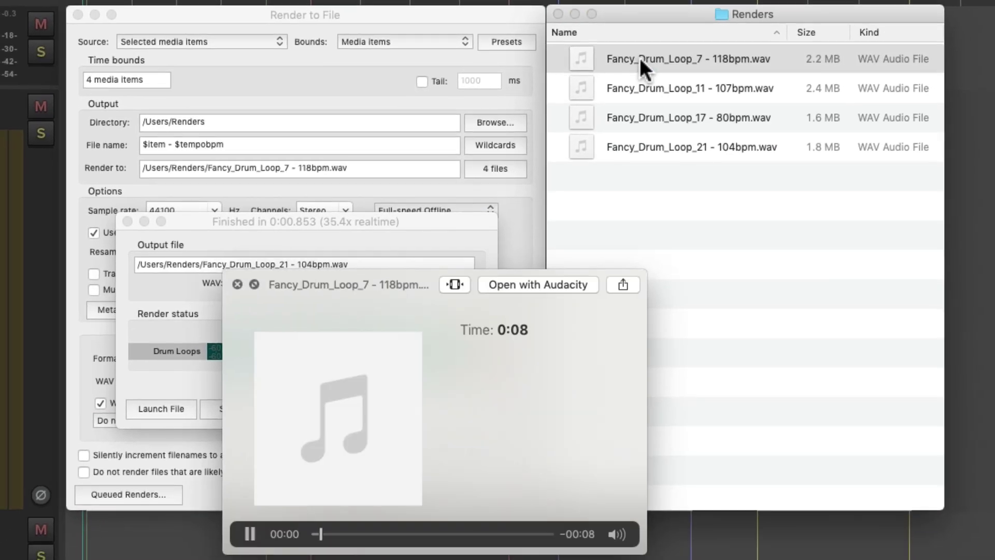
pyautogui.click(640, 58)
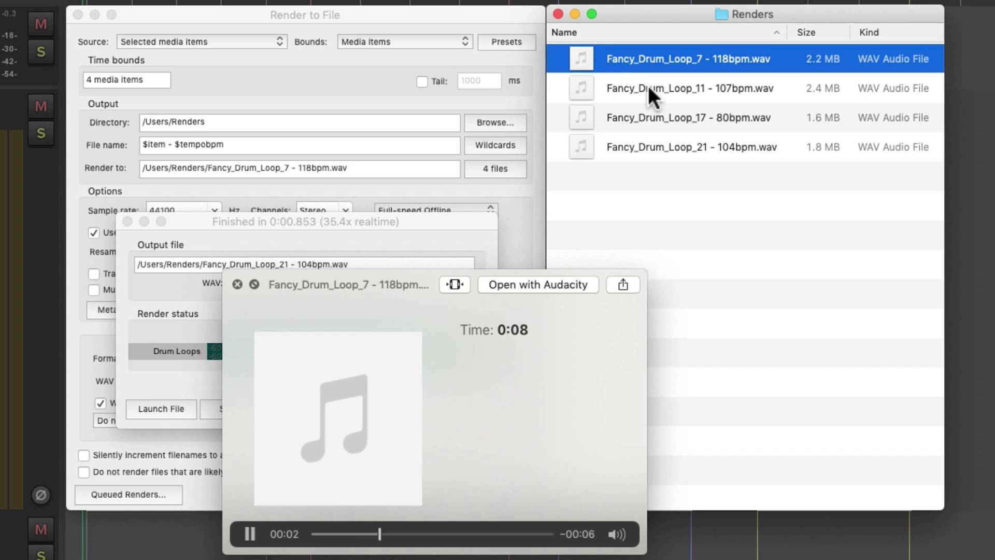
pyautogui.click(648, 87)
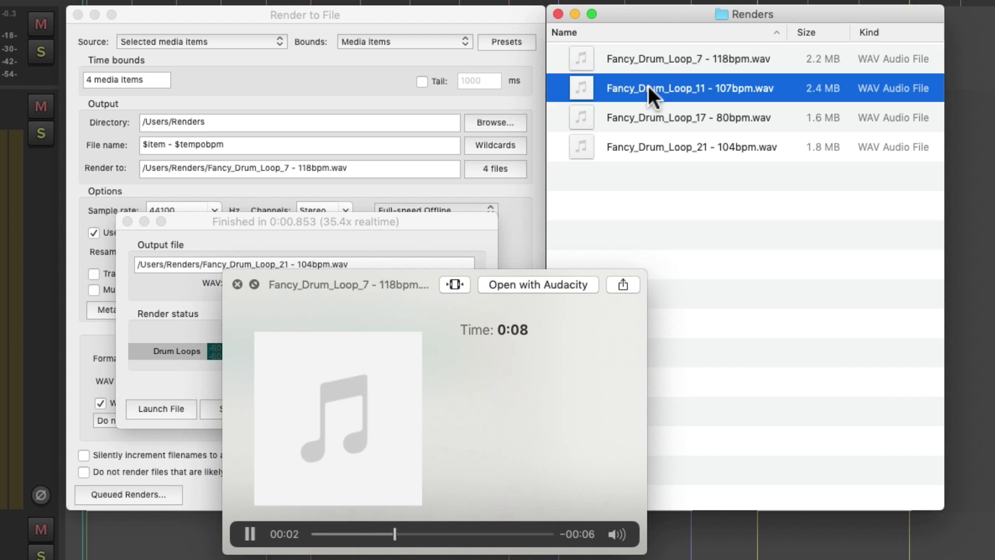
pyautogui.click(642, 114)
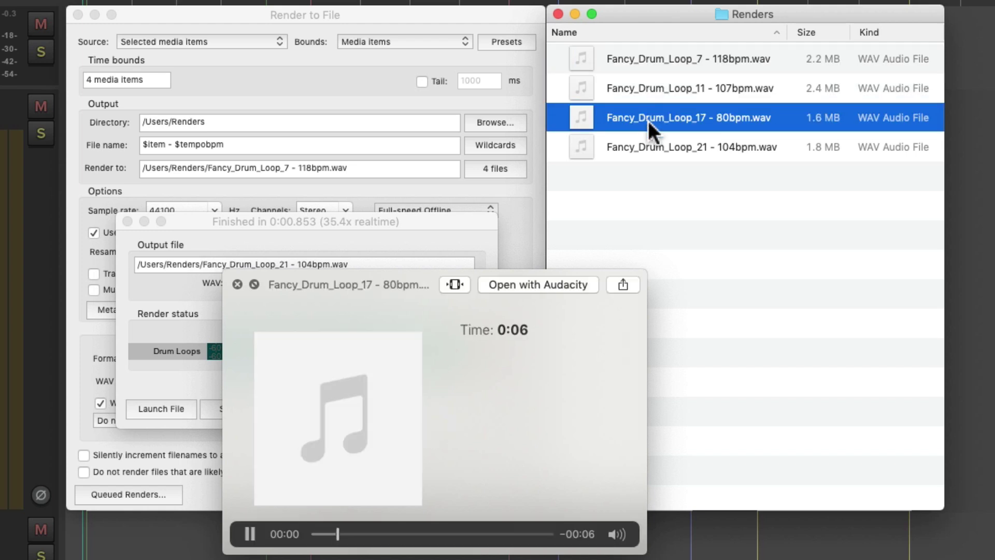
pyautogui.click(638, 146)
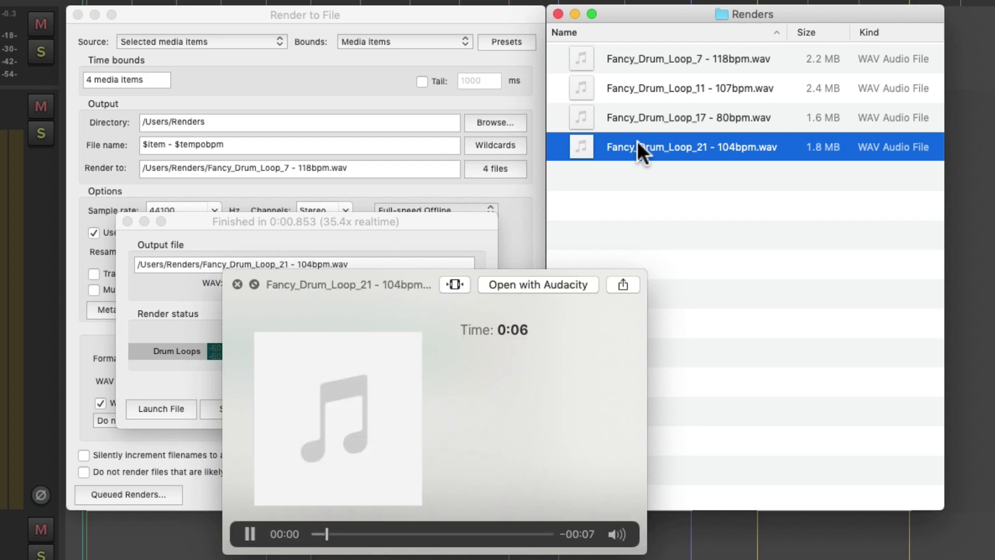
pyautogui.press('space')
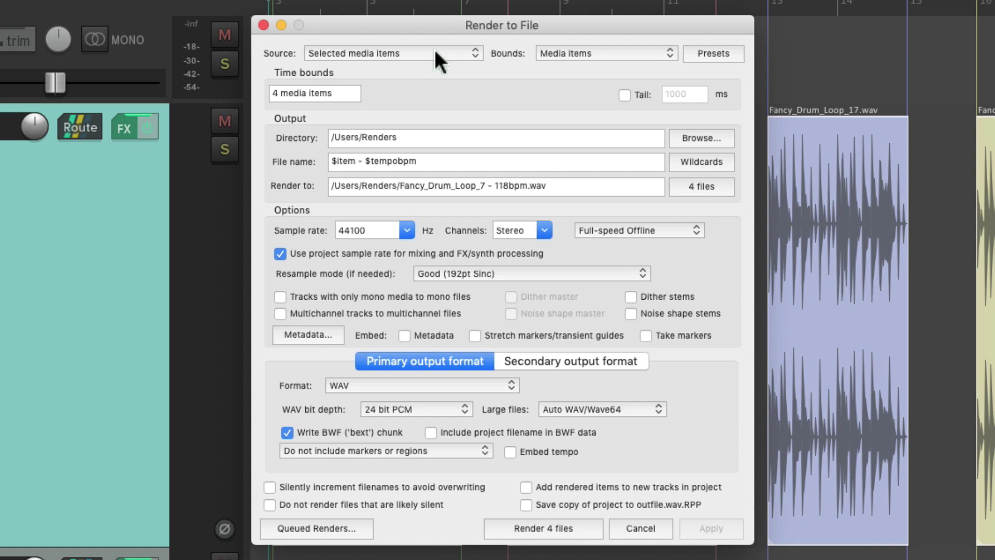
# - Switch the render source to 'Selected media items via master'
pyautogui.click(435, 52)
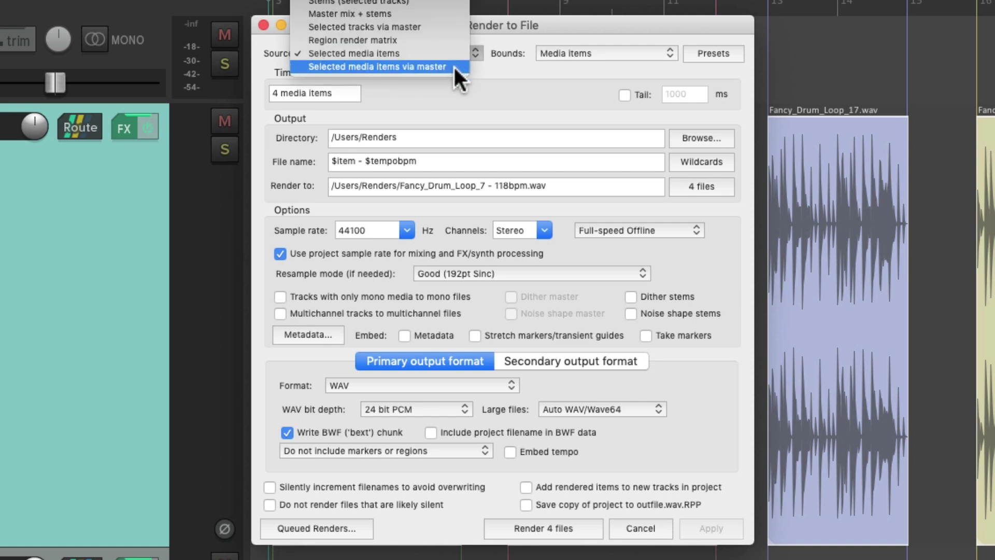
pyautogui.click(453, 64)
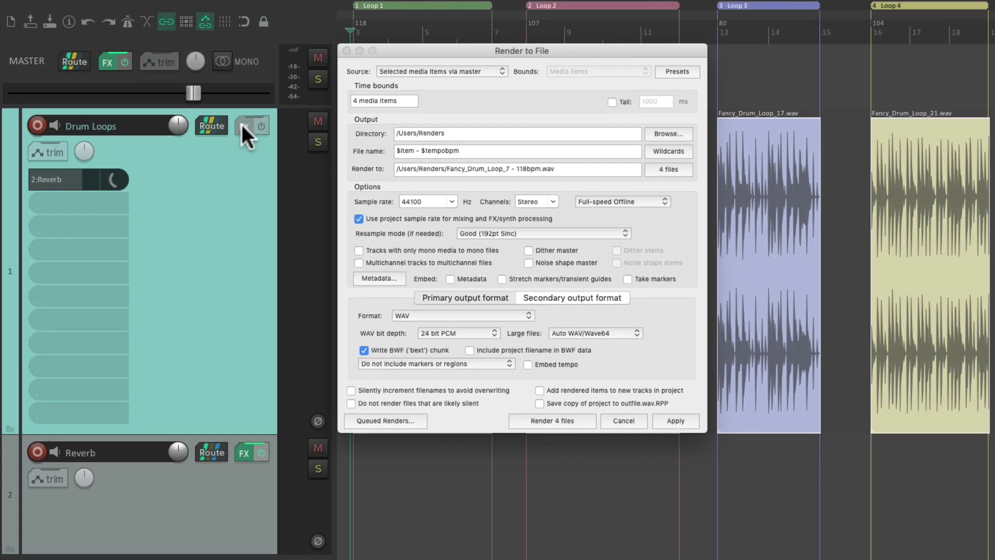
# - Close the render settings and briefly play the project to check the sound
pyautogui.click(346, 50)
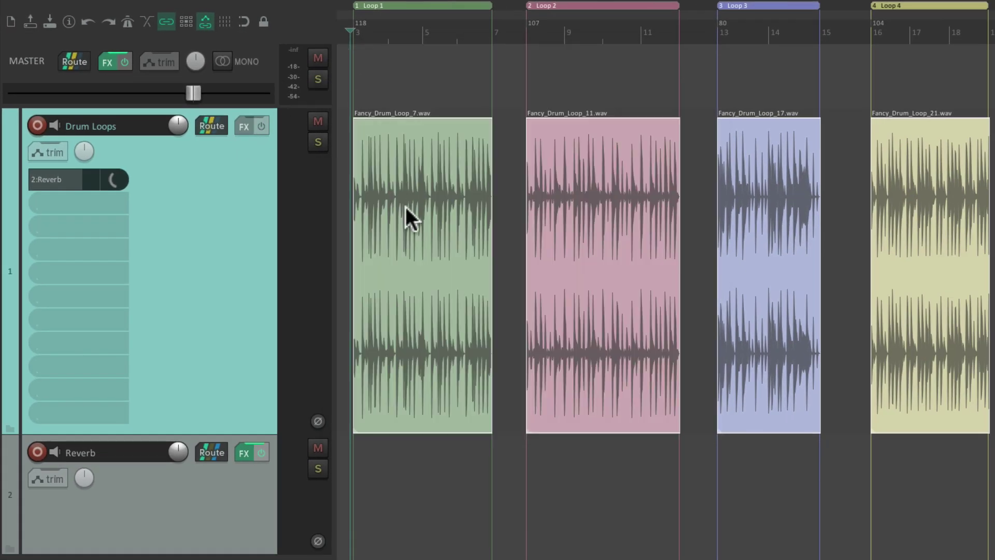
pyautogui.press('space')
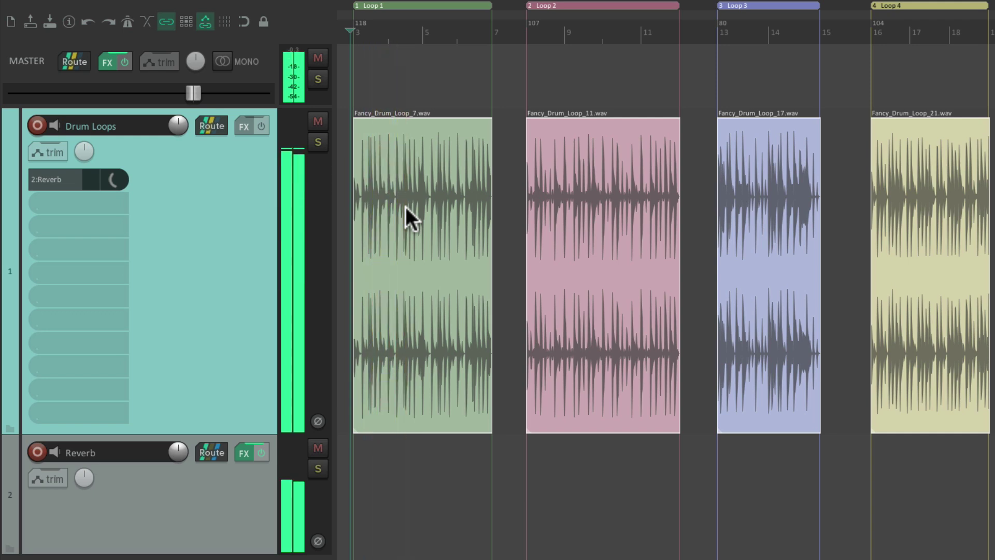
pyautogui.press('space')
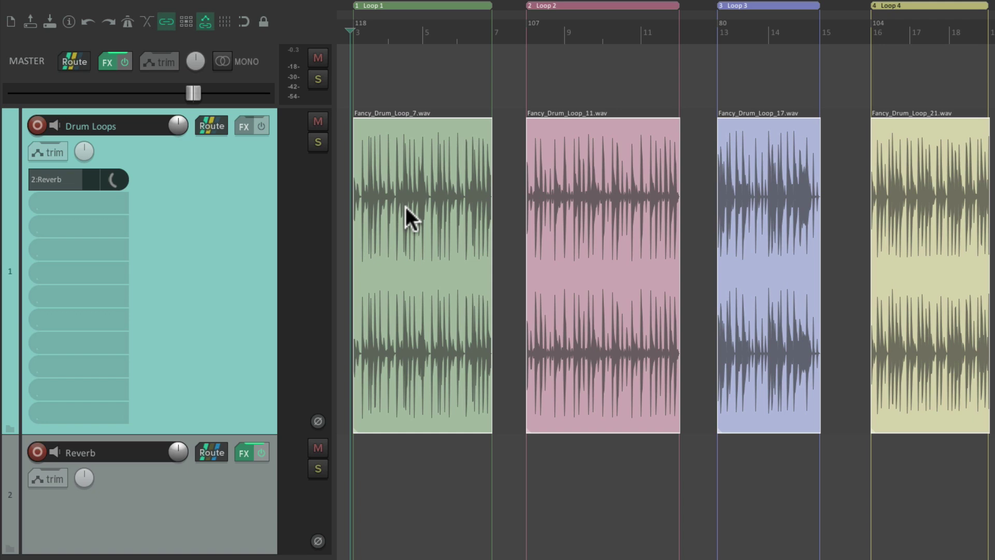
# - Render the four items via master as tempo-named WAVs and show them in Finder
pyautogui.press('super+alt+r')
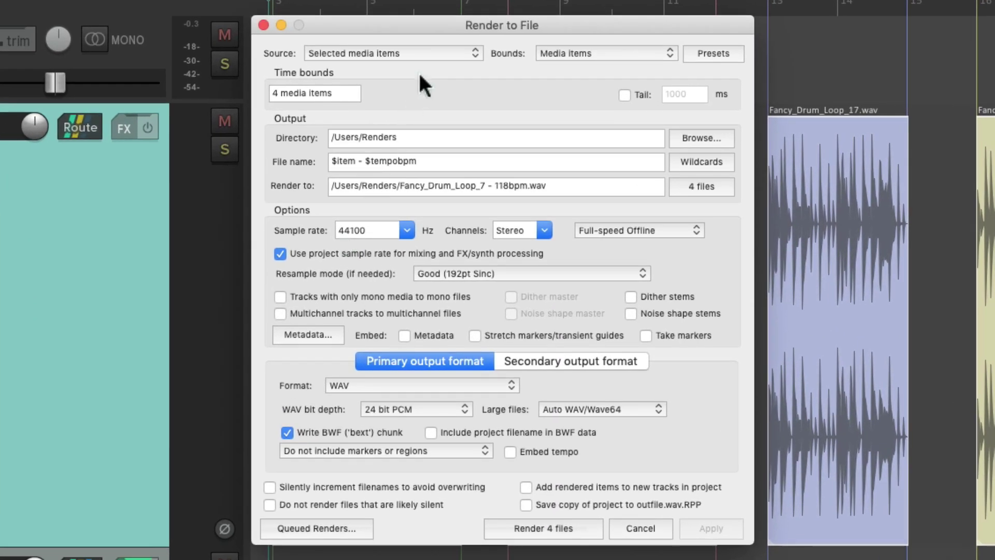
pyautogui.click(426, 51)
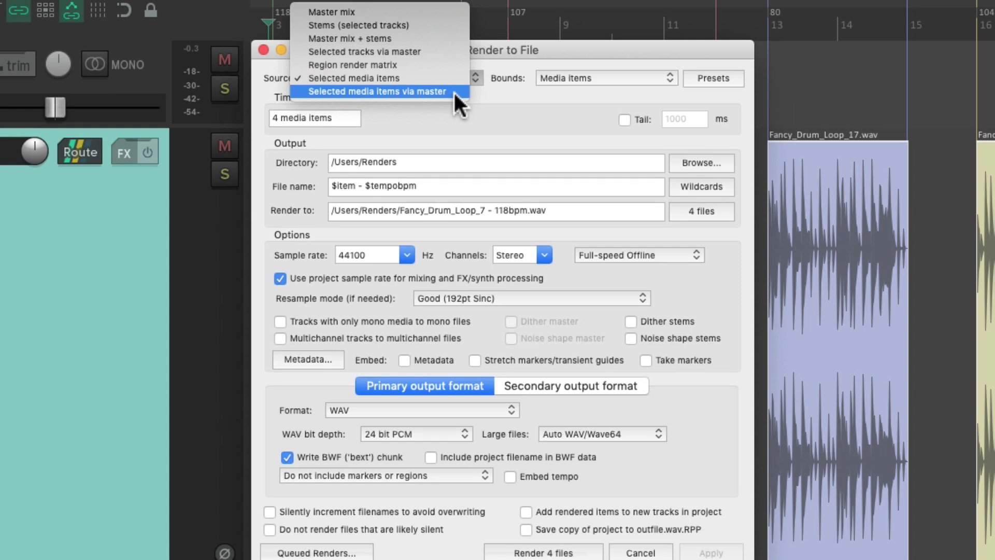
pyautogui.click(452, 92)
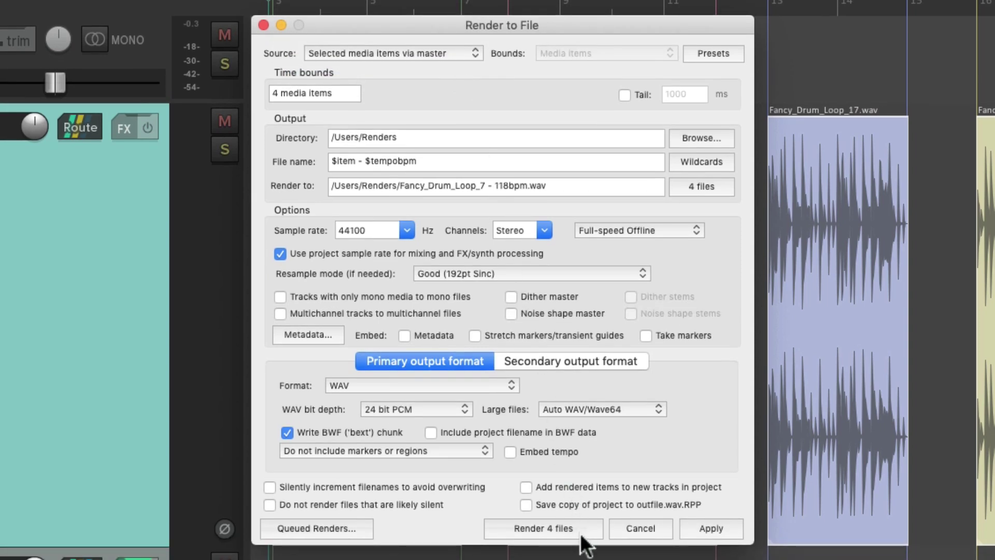
pyautogui.click(580, 533)
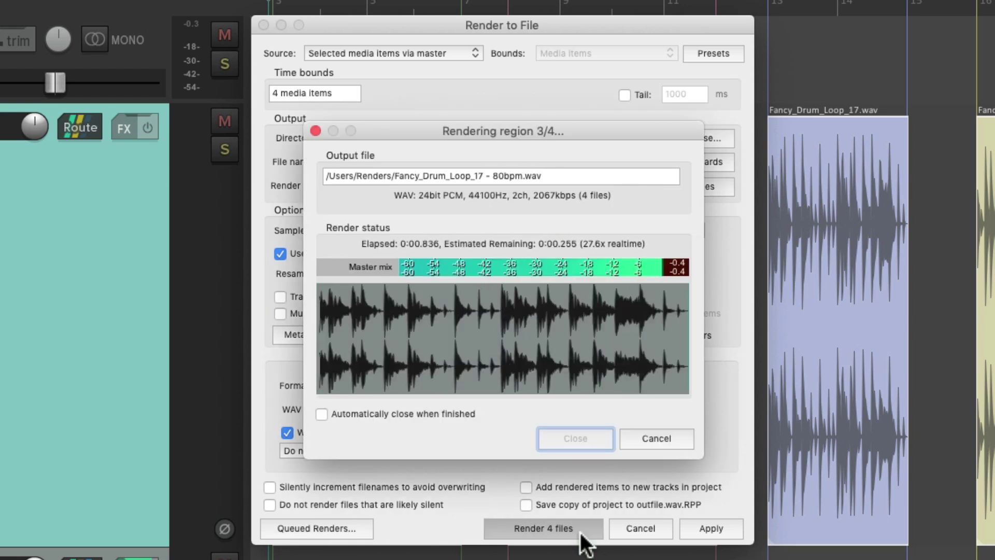
pyautogui.click(485, 438)
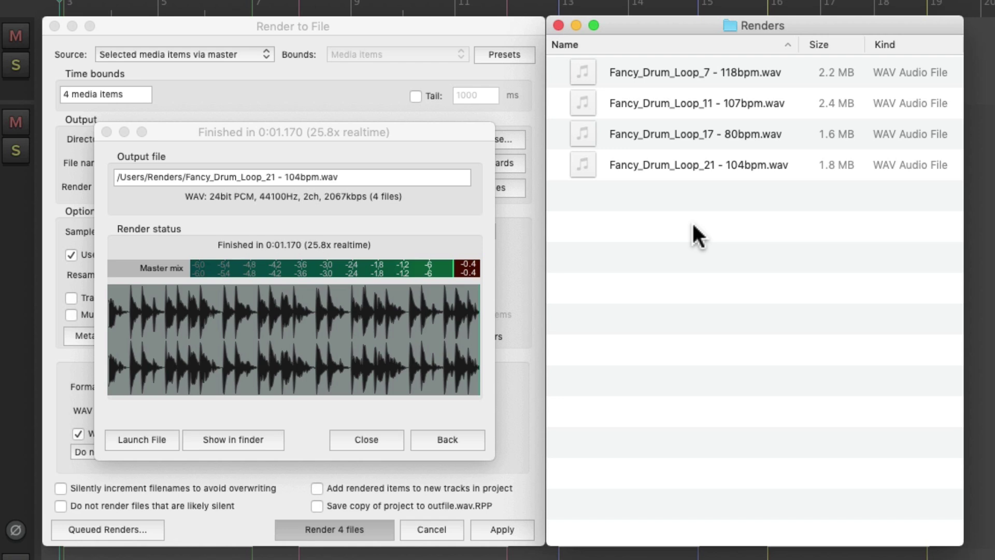
pyautogui.click(741, 68)
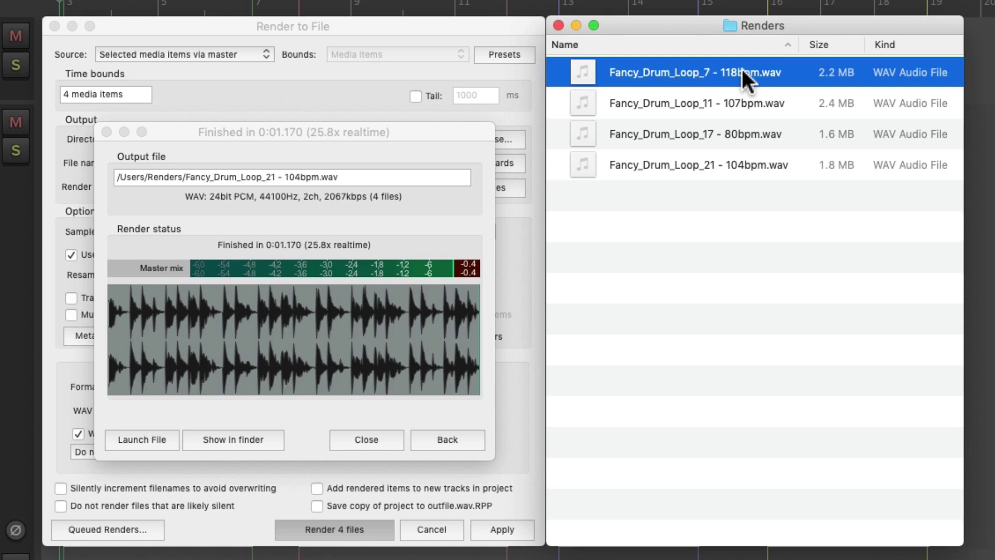
pyautogui.press('space')
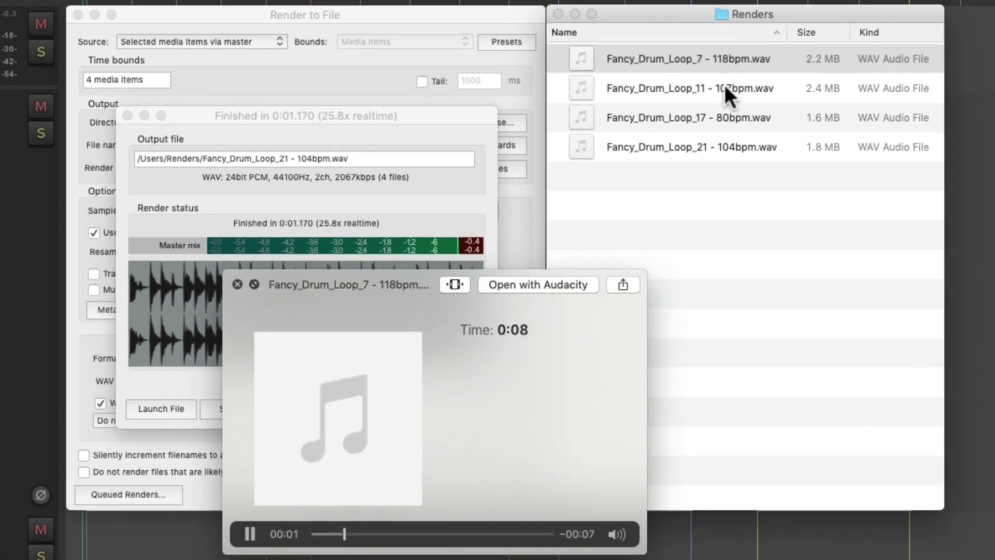
pyautogui.click(725, 88)
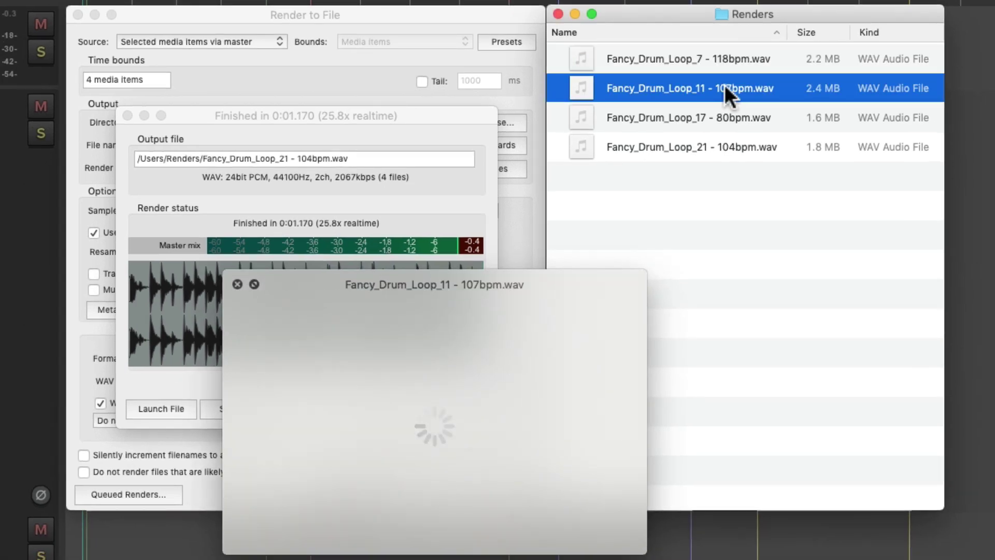
pyautogui.click(723, 118)
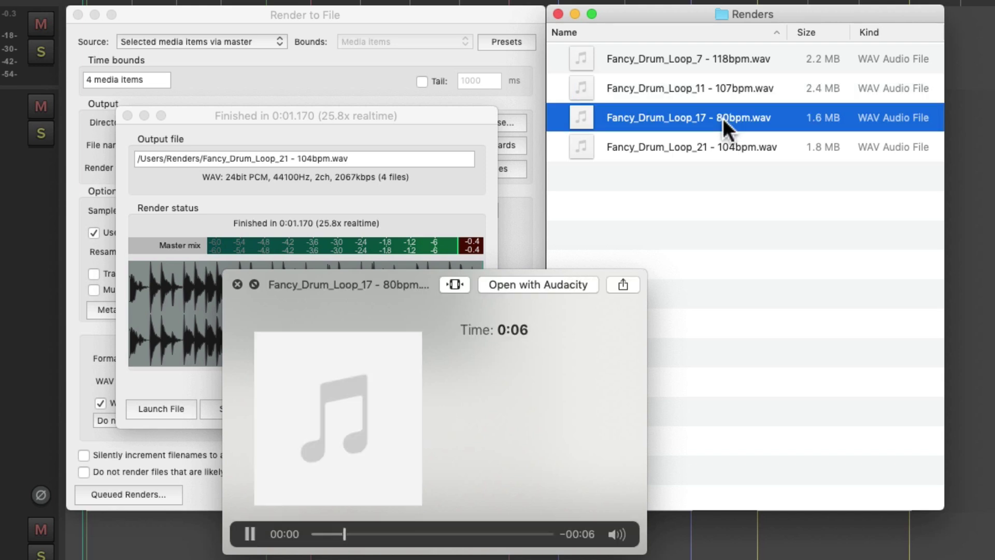
pyautogui.click(724, 145)
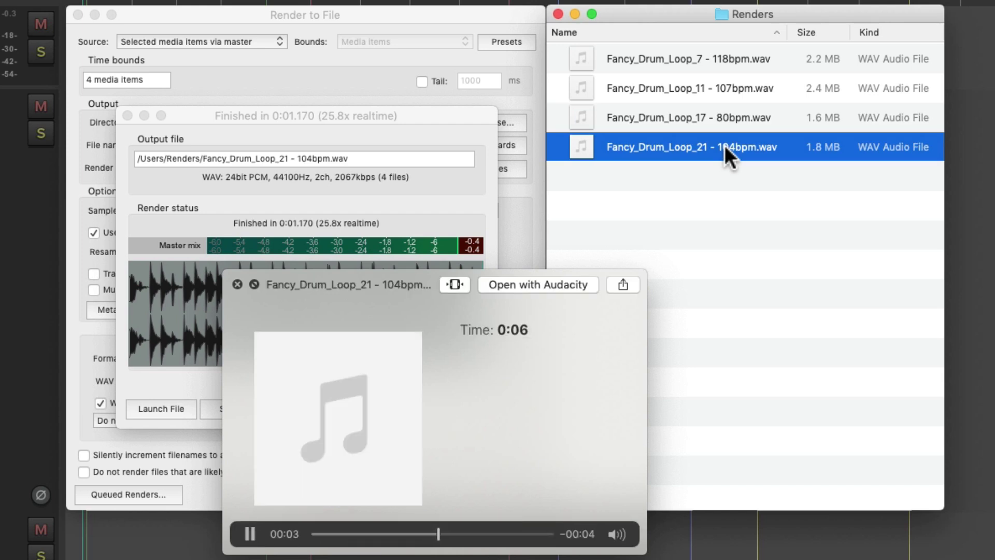
pyautogui.press('space')
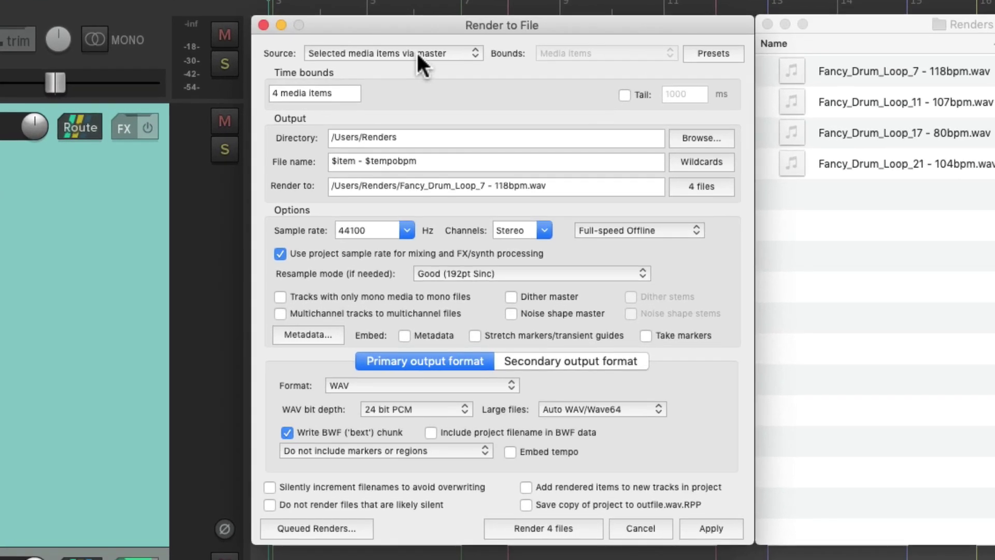
pyautogui.click(474, 71)
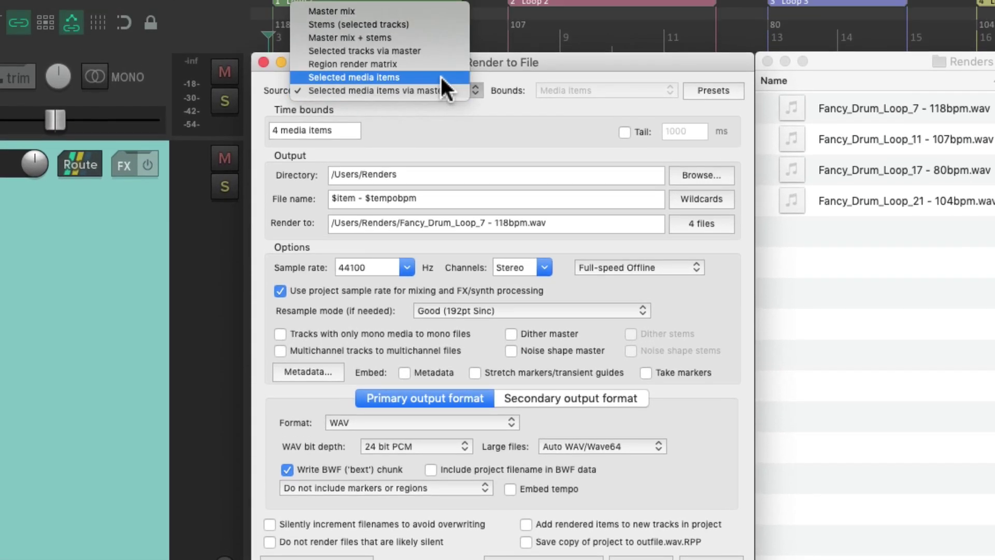
pyautogui.click(440, 75)
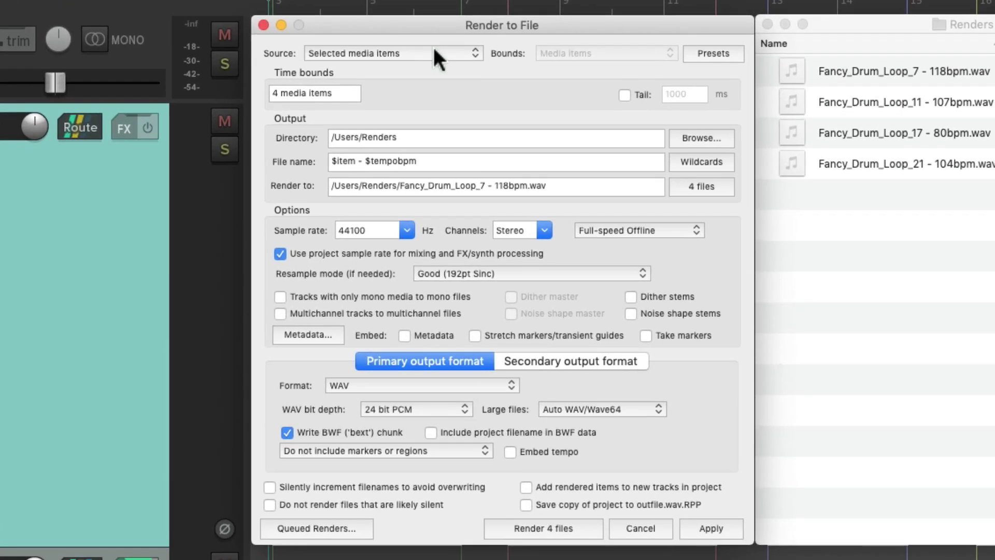
pyautogui.click(476, 72)
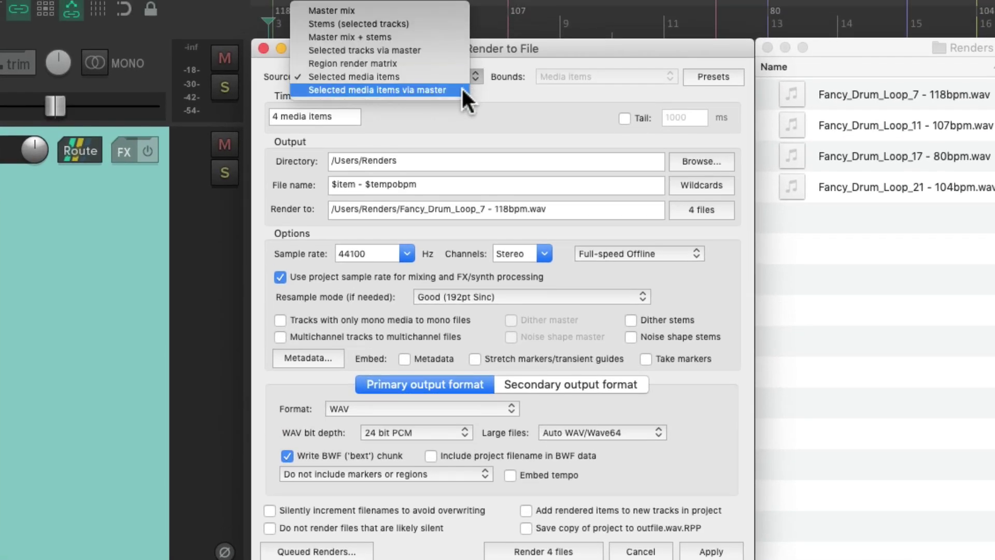
pyautogui.click(461, 86)
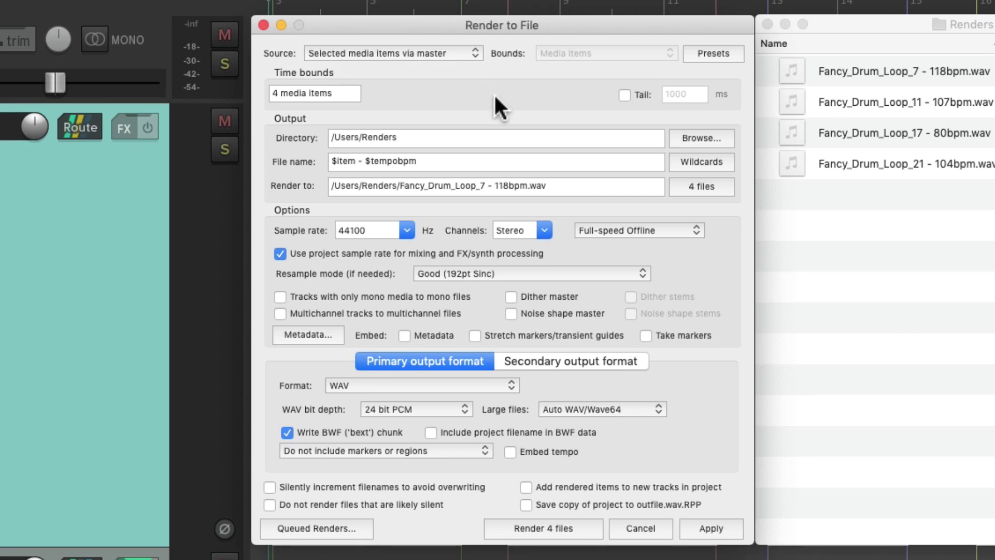